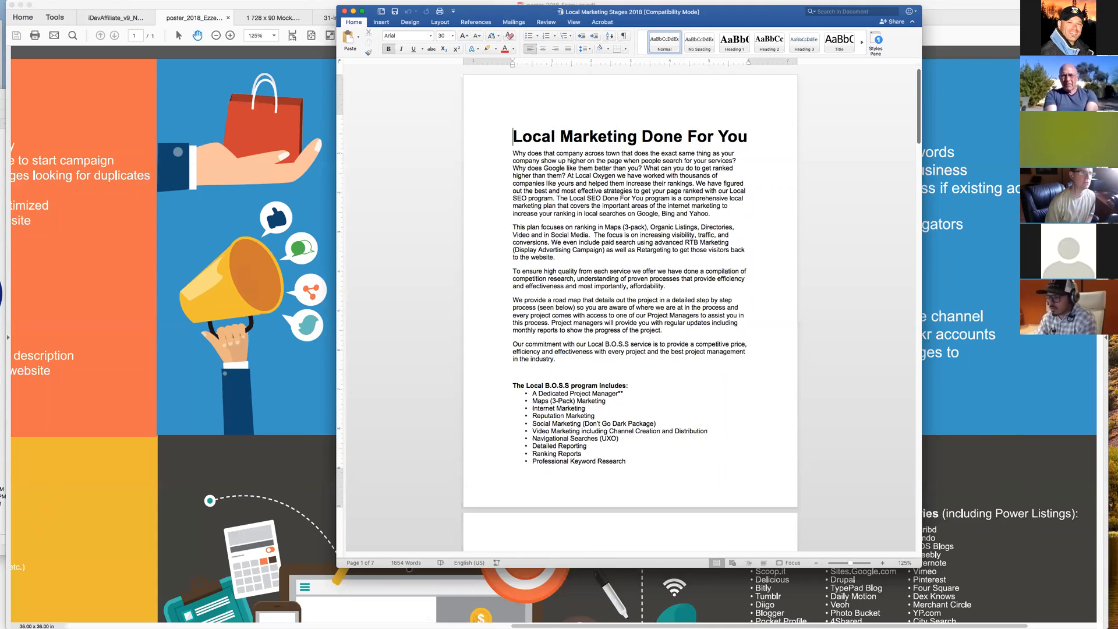
Review the introduction and the list of services included in the Local B.O.S.S program.
{"action": "scroll", "coordinate": [630, 308], "scroll_direction": "down", "scroll_amount": 10}
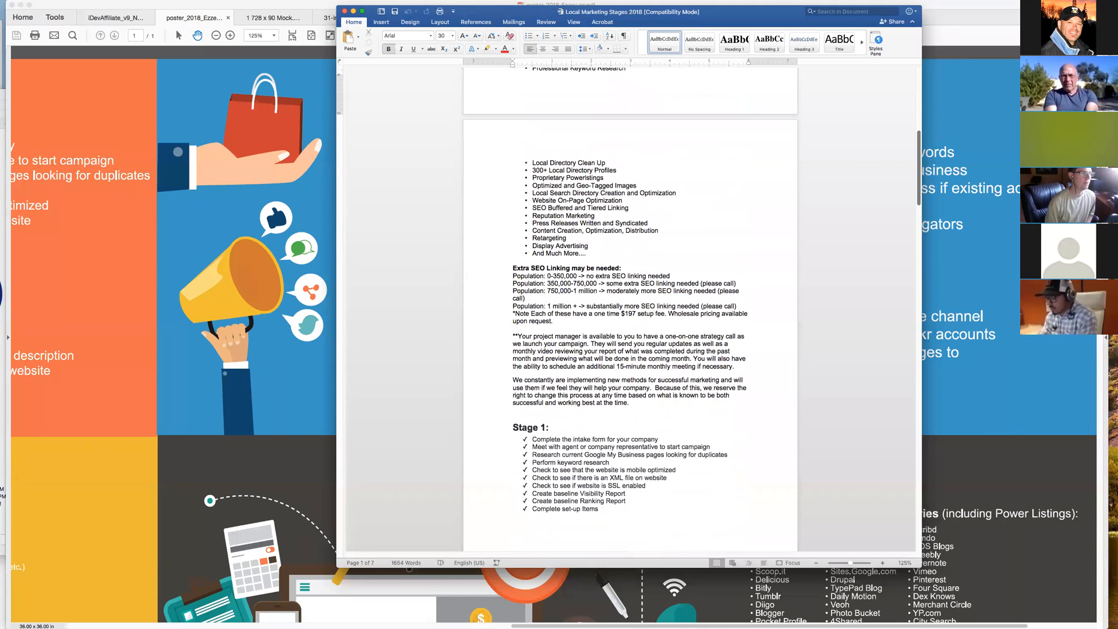
{"action": "scroll", "coordinate": [631, 308], "scroll_direction": "up", "scroll_amount": 5}
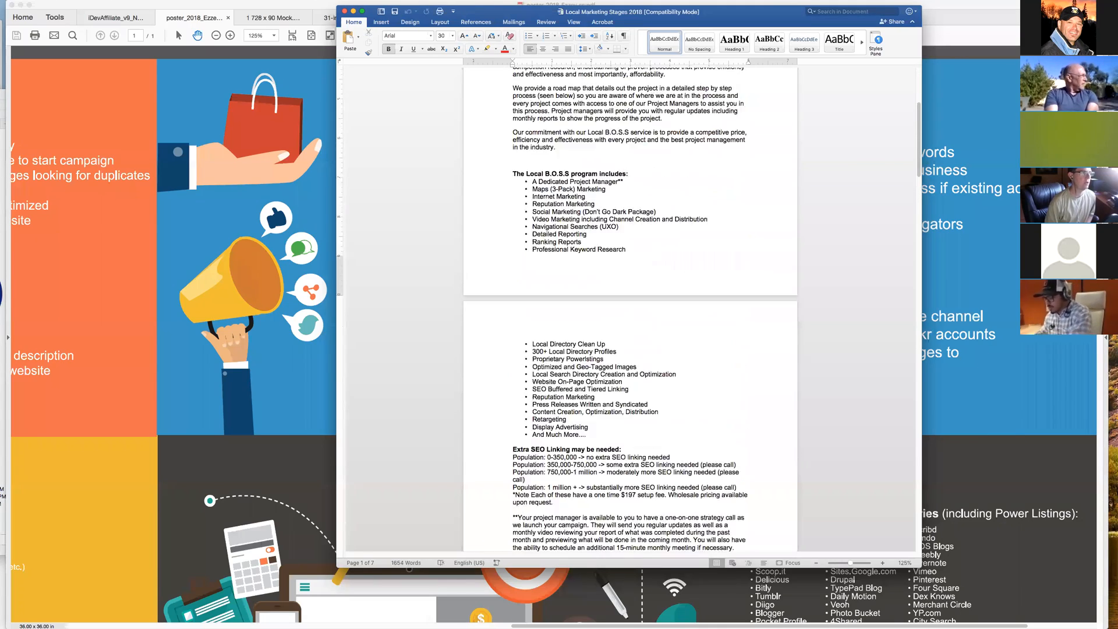
{"action": "scroll", "coordinate": [631, 309], "scroll_direction": "up", "scroll_amount": 3}
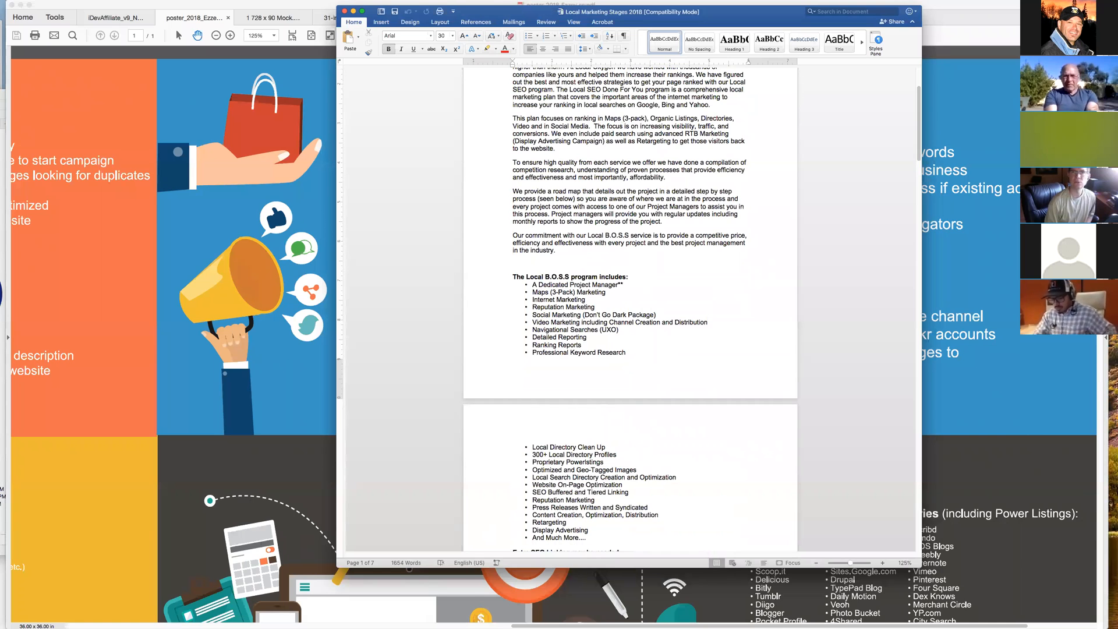
{"action": "scroll", "coordinate": [597, 227], "scroll_direction": "down", "scroll_amount": 2}
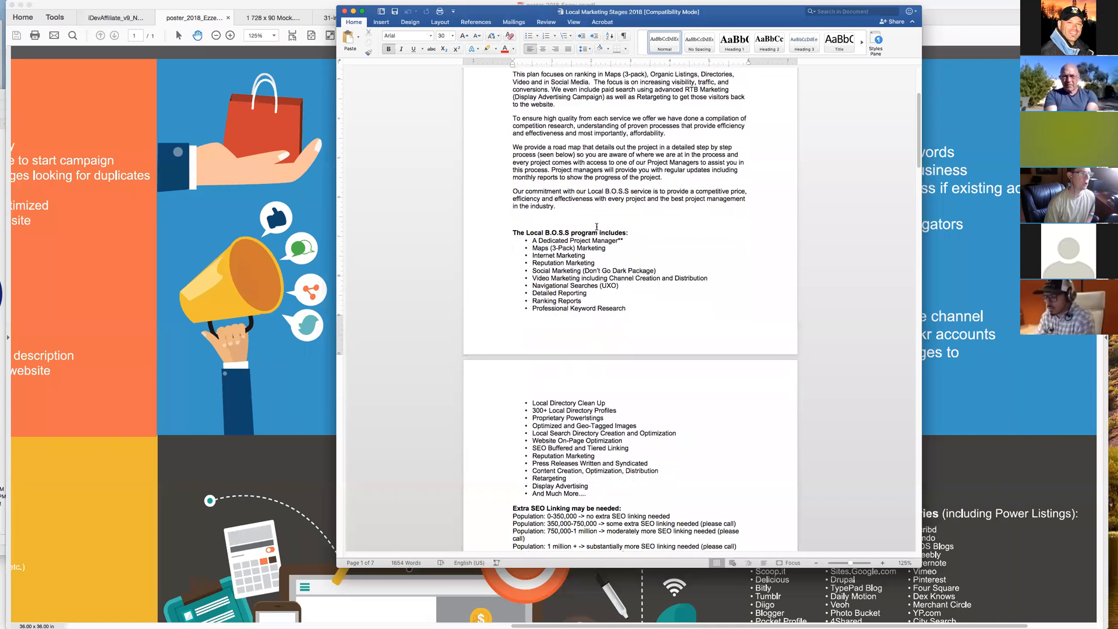
{"action": "scroll", "coordinate": [596, 226], "scroll_direction": "down", "scroll_amount": 1}
{"action": "left_click", "coordinate": [602, 222]}
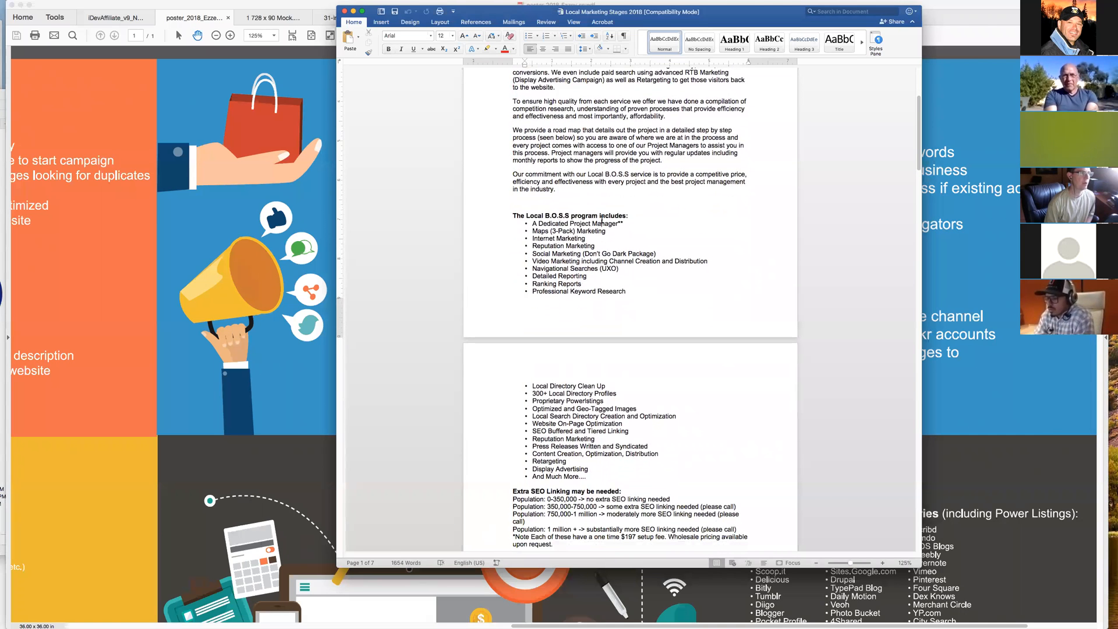
{"action": "left_click", "coordinate": [578, 245]}
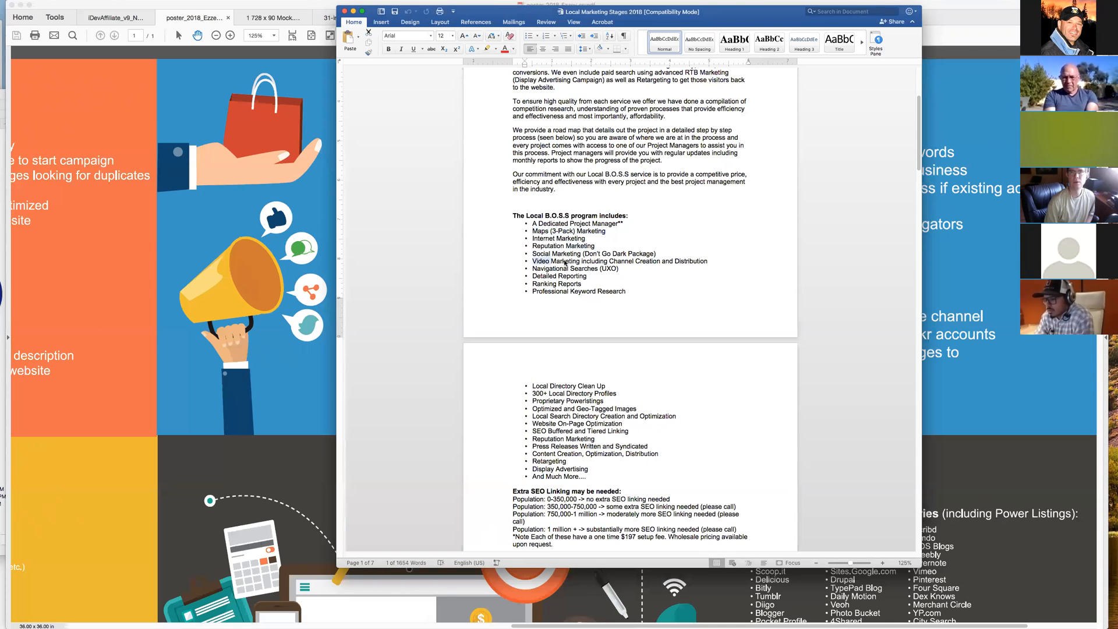
Skim the Stage 1 to Stage 10 checklists through to the closing paragraphs of the document.
{"action": "scroll", "coordinate": [534, 261], "scroll_direction": "down", "scroll_amount": 15}
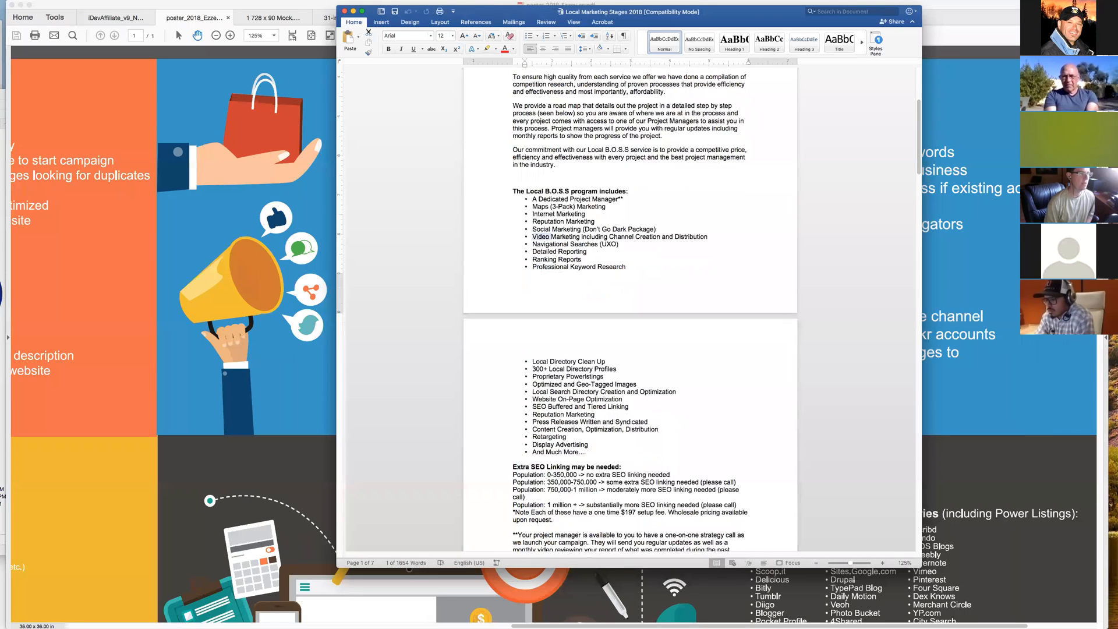
{"action": "scroll", "coordinate": [631, 308], "scroll_direction": "down", "scroll_amount": 8}
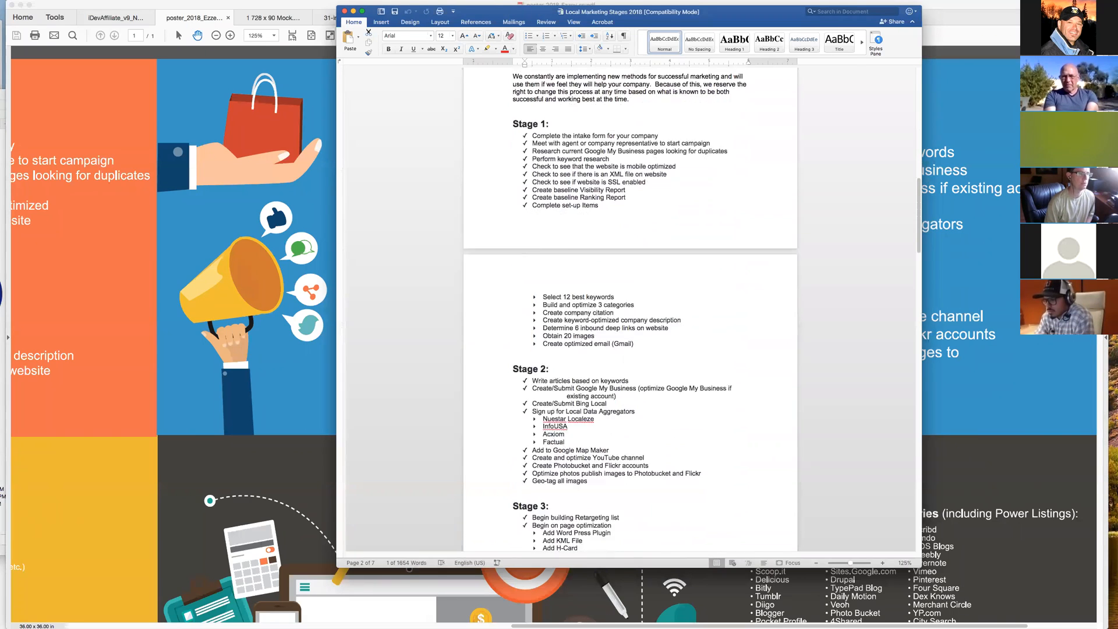
{"action": "scroll", "coordinate": [630, 308], "scroll_direction": "down", "scroll_amount": 14}
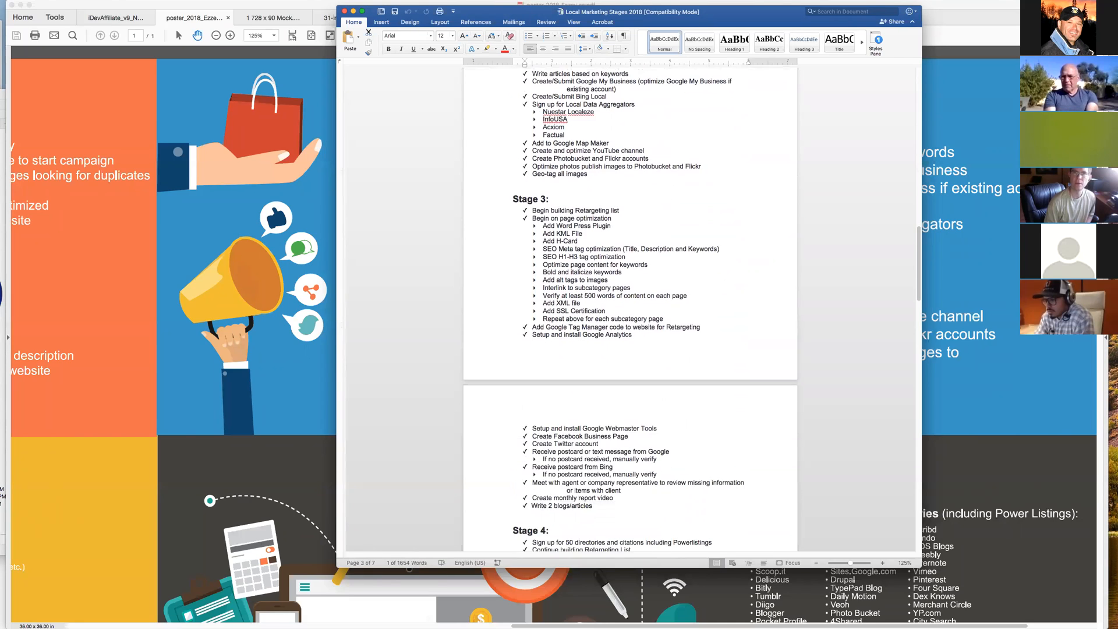
{"action": "scroll", "coordinate": [631, 308], "scroll_direction": "down", "scroll_amount": 10}
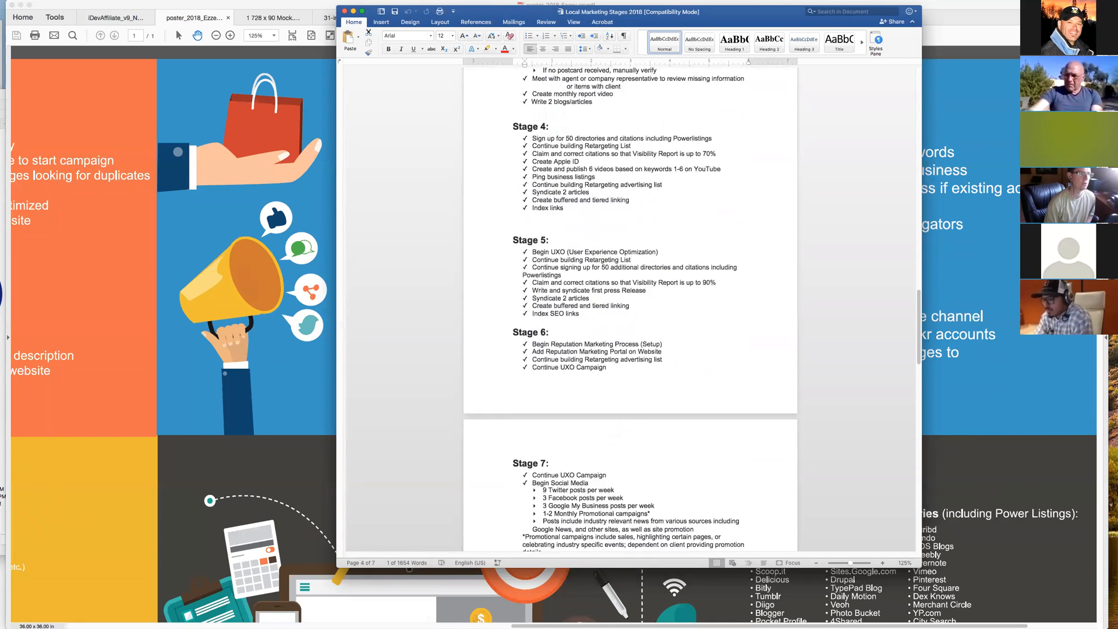
{"action": "scroll", "coordinate": [630, 308], "scroll_direction": "down", "scroll_amount": 20}
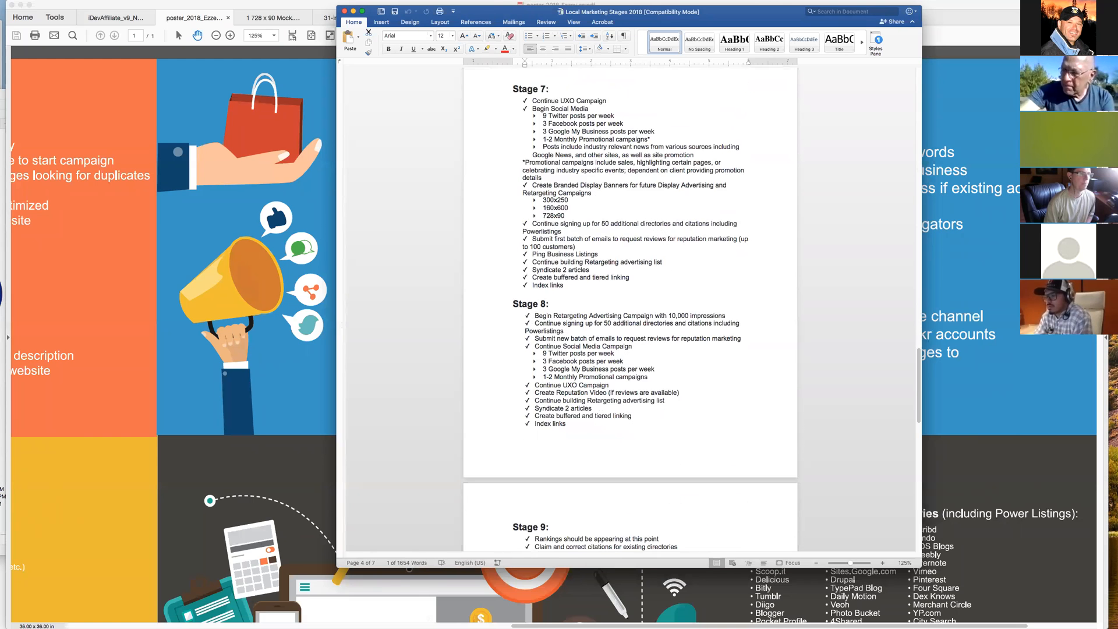
{"action": "scroll", "coordinate": [630, 309], "scroll_direction": "down", "scroll_amount": 2}
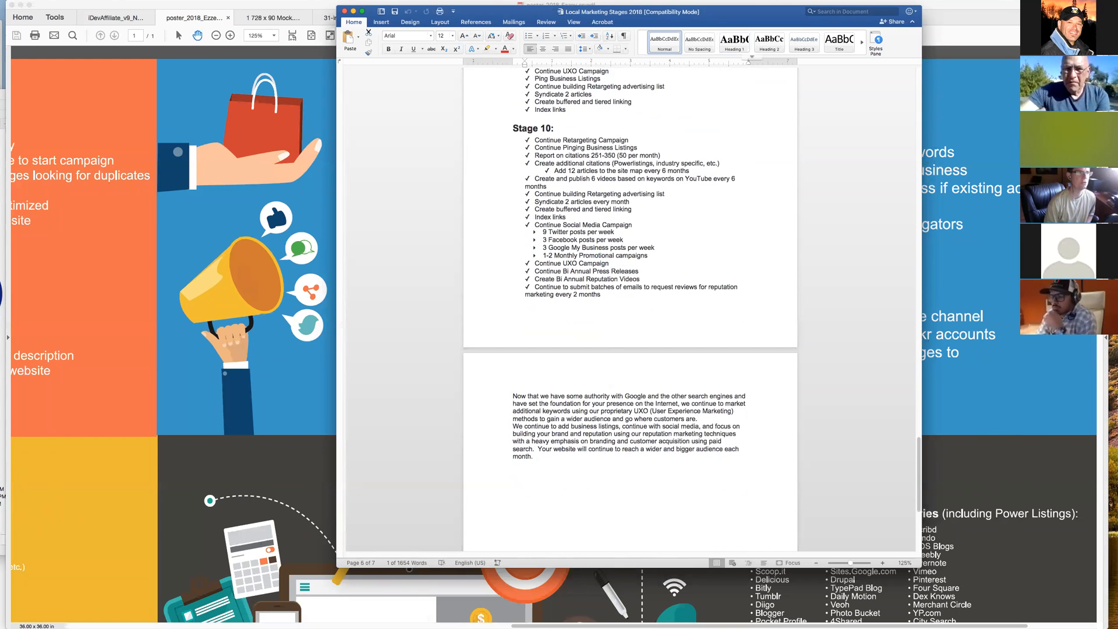
Reposition the document window over the poster and return to the "Local Marketing Done For You" title page.
{"action": "left_click_drag", "start_coordinate": [751, 12], "coordinate": [710, 29]}
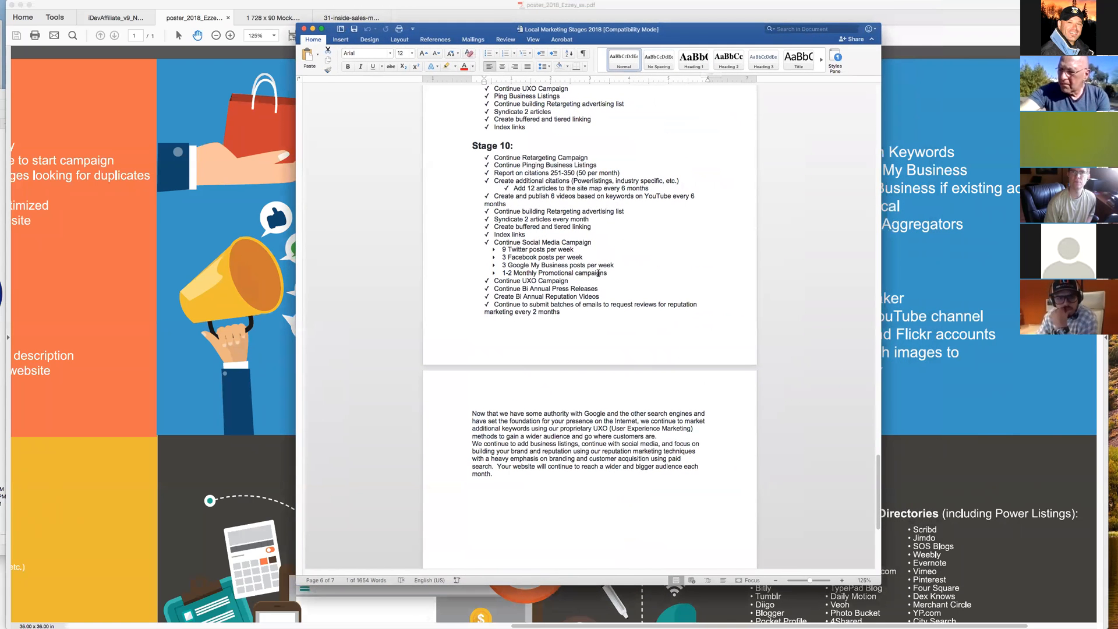
{"action": "scroll", "coordinate": [589, 306], "scroll_direction": "up", "scroll_amount": 6}
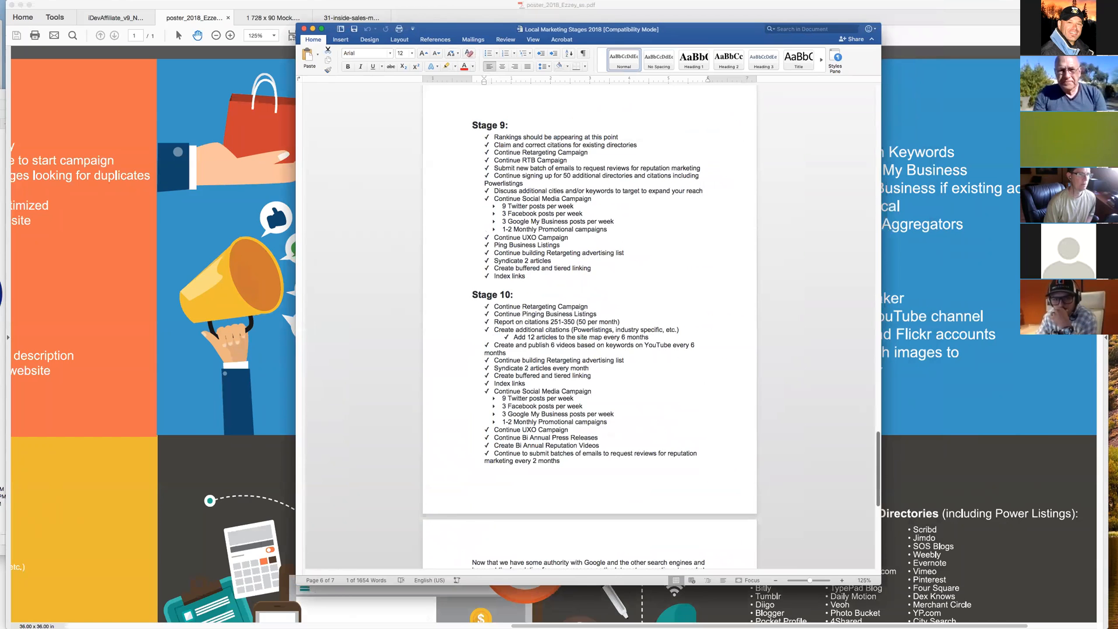
{"action": "scroll", "coordinate": [588, 305], "scroll_direction": "up", "scroll_amount": 20}
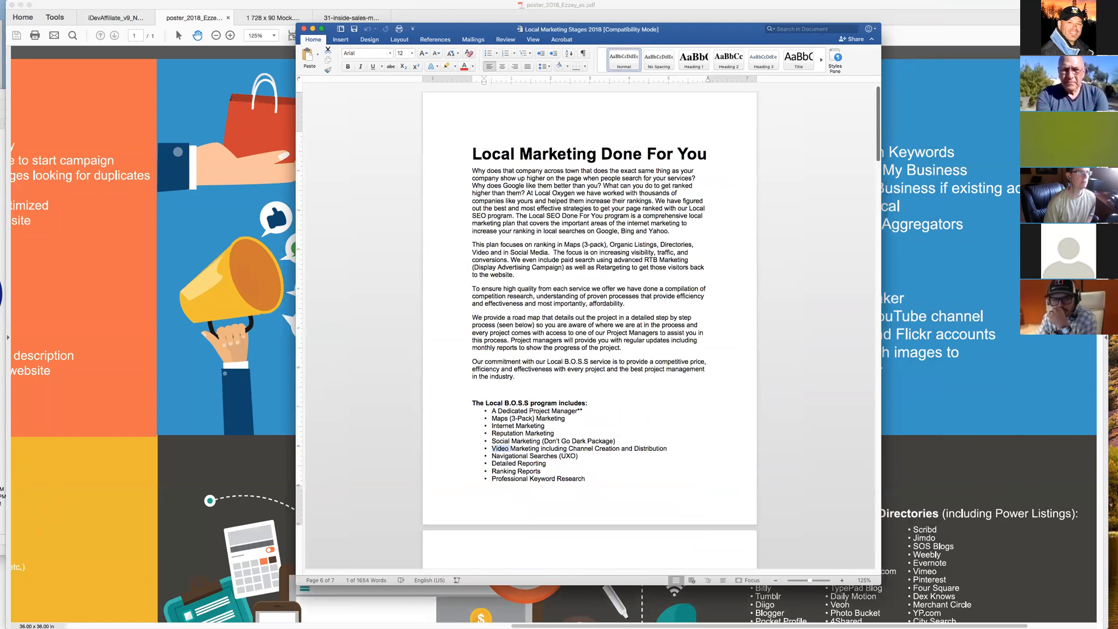
{"action": "left_click_drag", "start_coordinate": [710, 29], "coordinate": [697, 28]}
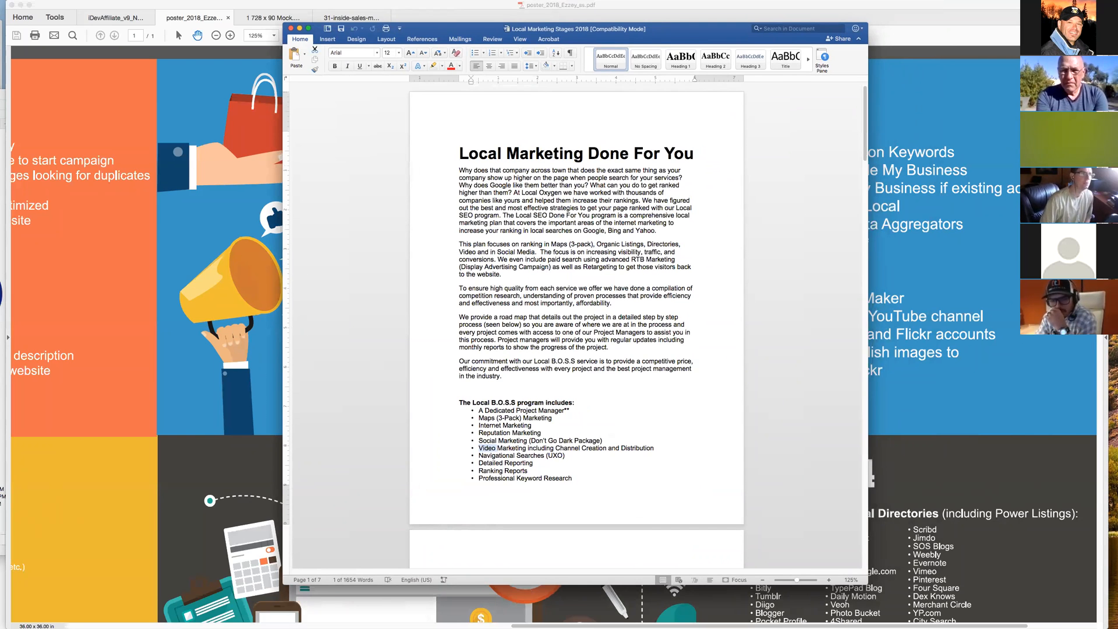
{"action": "left_click", "coordinate": [635, 385]}
{"action": "scroll", "coordinate": [635, 384], "scroll_direction": "down", "scroll_amount": 1}
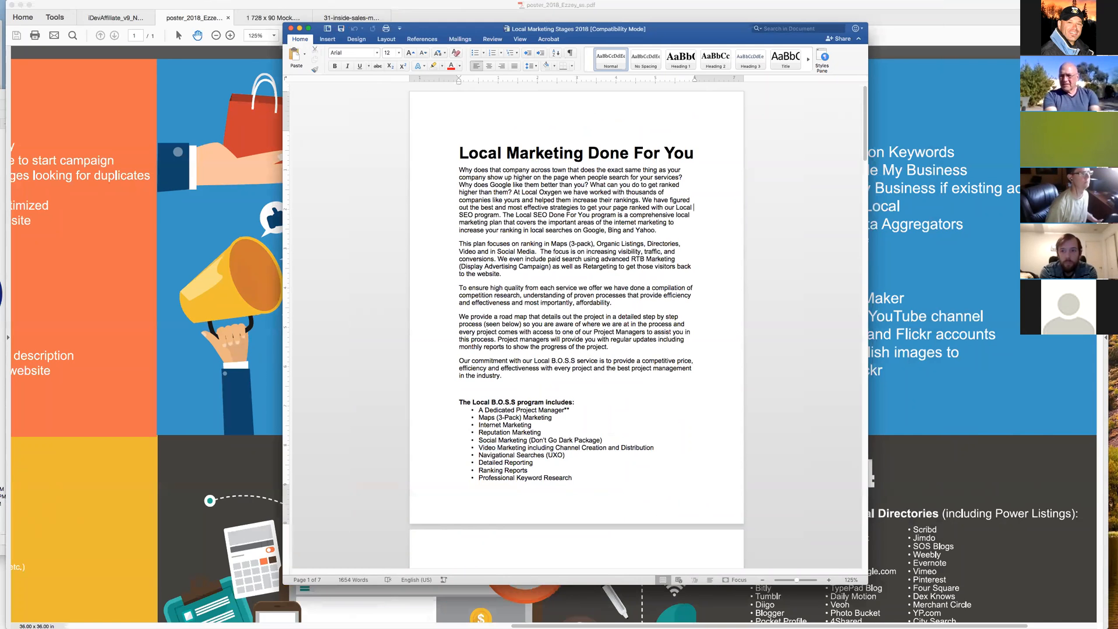
Examine the program inclusions, the extra SEO linking notes and the checklists for Stages 1 to 3.
{"action": "scroll", "coordinate": [577, 291], "scroll_direction": "down", "scroll_amount": 3}
{"action": "scroll", "coordinate": [577, 326], "scroll_direction": "down", "scroll_amount": 15}
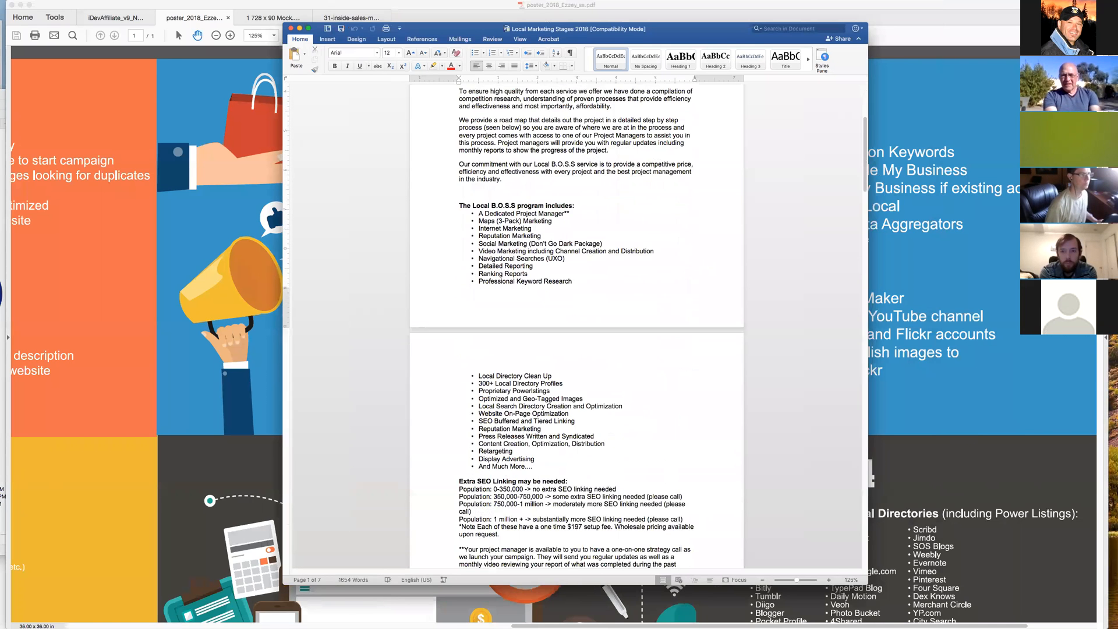
{"action": "scroll", "coordinate": [577, 326], "scroll_direction": "down", "scroll_amount": 16}
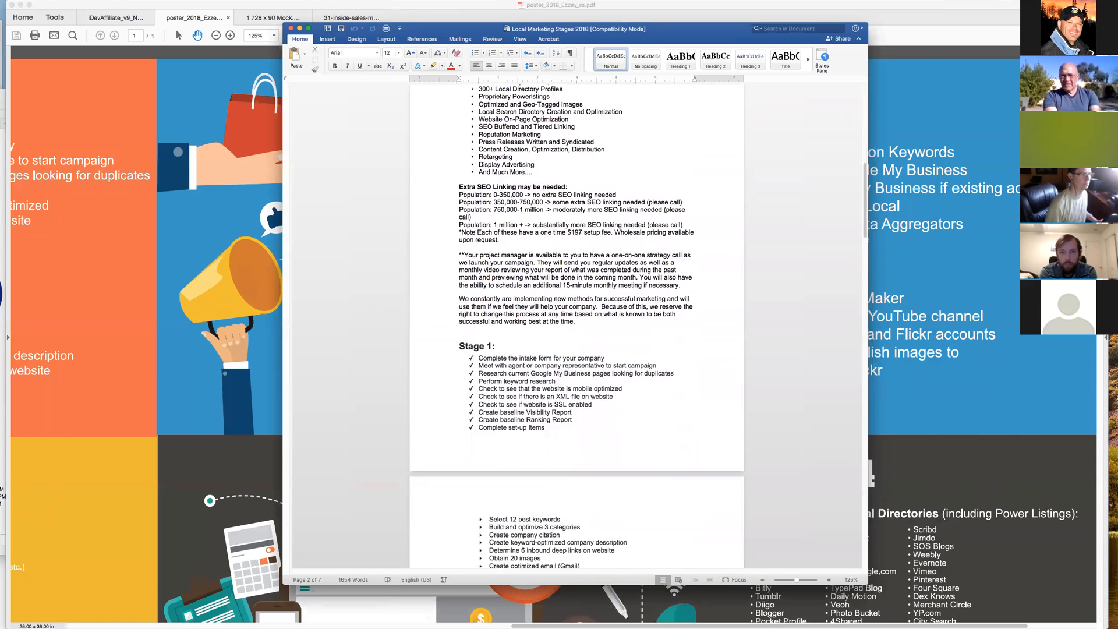
{"action": "scroll", "coordinate": [577, 326], "scroll_direction": "up", "scroll_amount": 1}
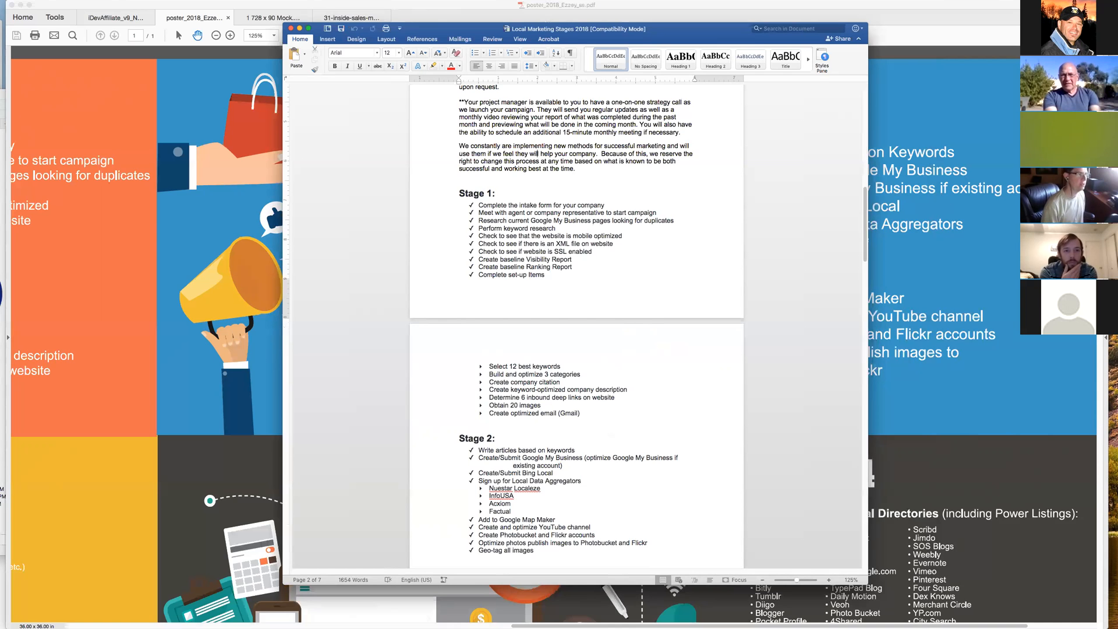
{"action": "scroll", "coordinate": [514, 248], "scroll_direction": "down", "scroll_amount": 3}
{"action": "scroll", "coordinate": [514, 248], "scroll_direction": "down", "scroll_amount": 5}
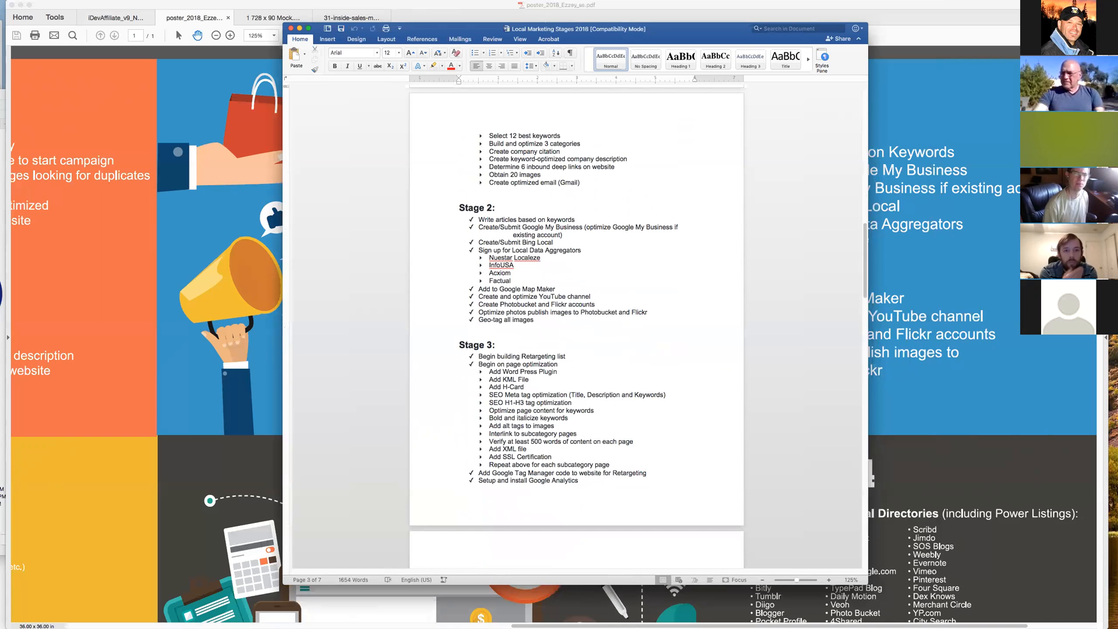
{"action": "scroll", "coordinate": [576, 327], "scroll_direction": "up", "scroll_amount": 2}
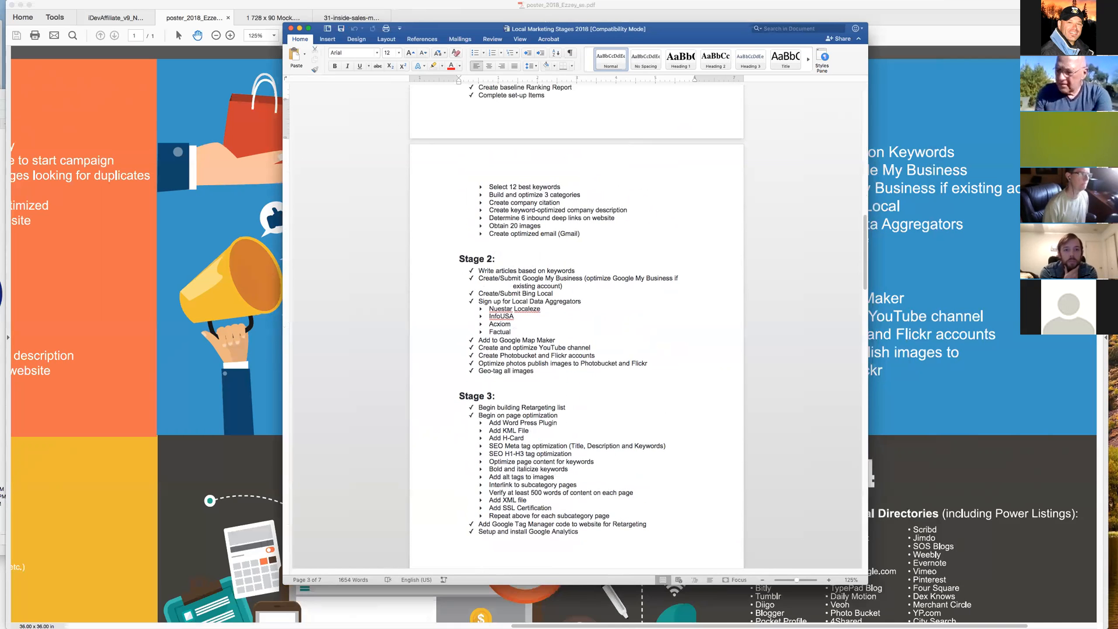
{"action": "scroll", "coordinate": [577, 326], "scroll_direction": "down", "scroll_amount": 12}
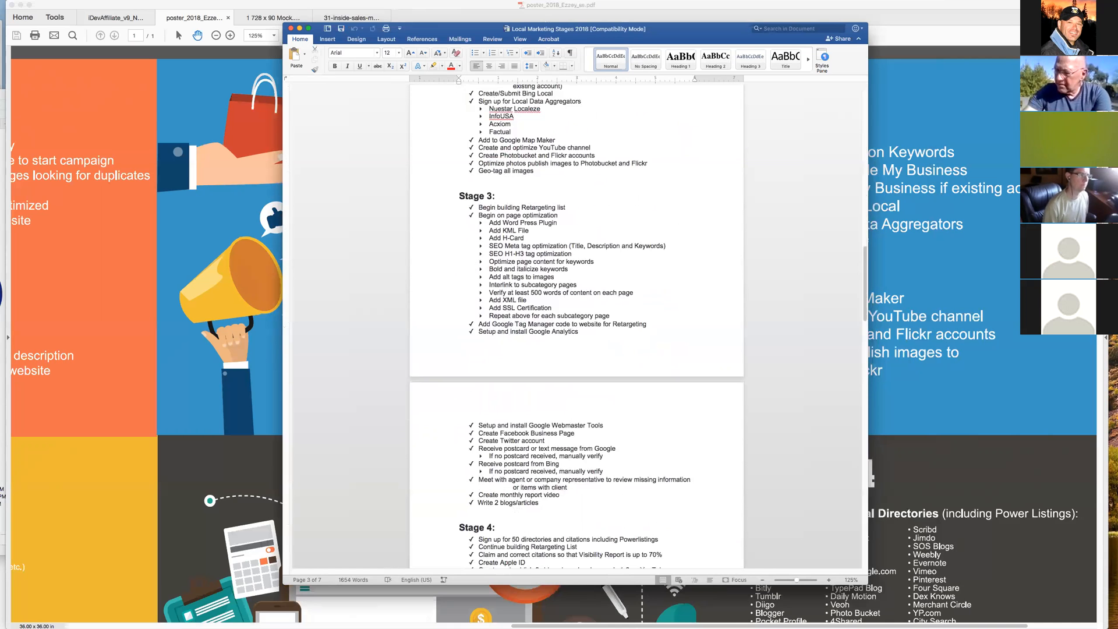
Examine the Stage 4 to Stage 6 checklists, and skim the remaining stages to the end of the document.
{"action": "left_click", "coordinate": [496, 416]}
{"action": "scroll", "coordinate": [496, 415], "scroll_direction": "down", "scroll_amount": 4}
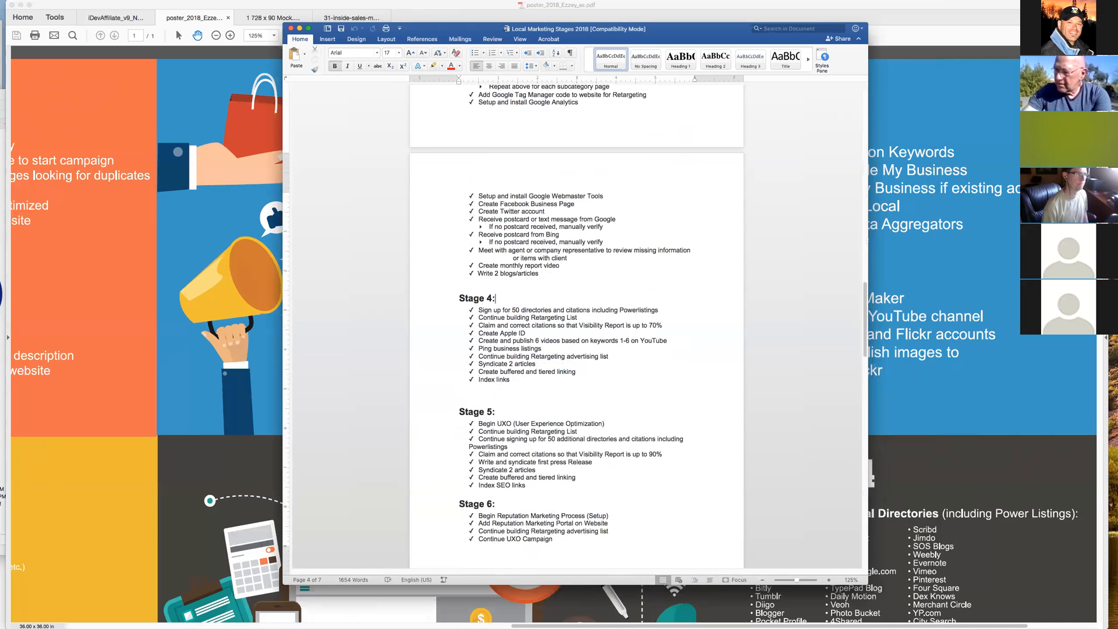
{"action": "scroll", "coordinate": [577, 326], "scroll_direction": "down", "scroll_amount": 2}
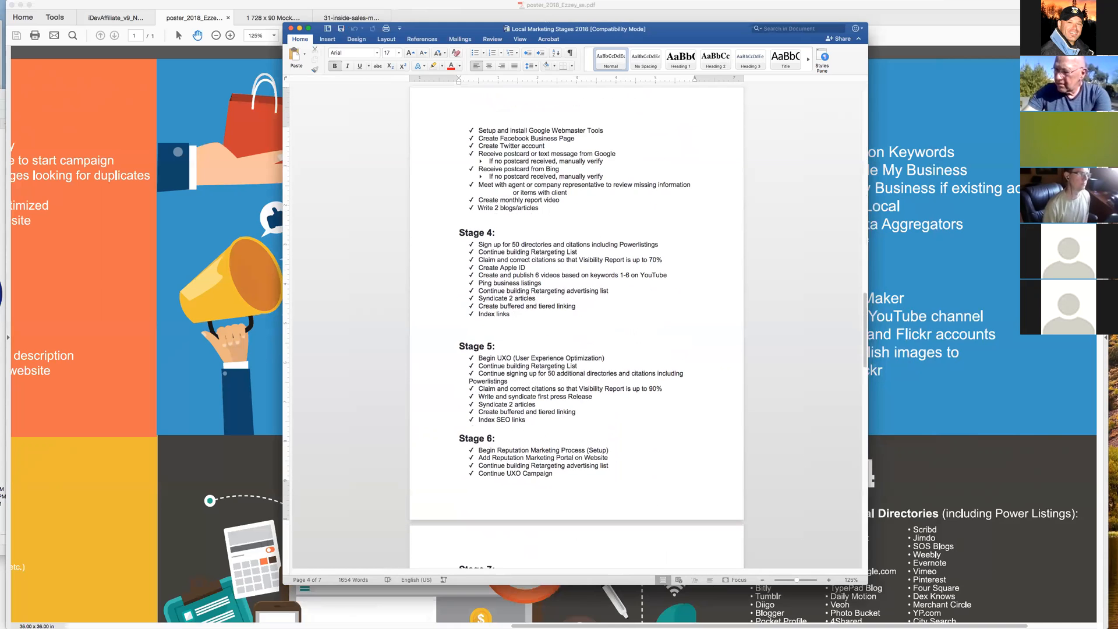
{"action": "scroll", "coordinate": [576, 327], "scroll_direction": "up", "scroll_amount": 1}
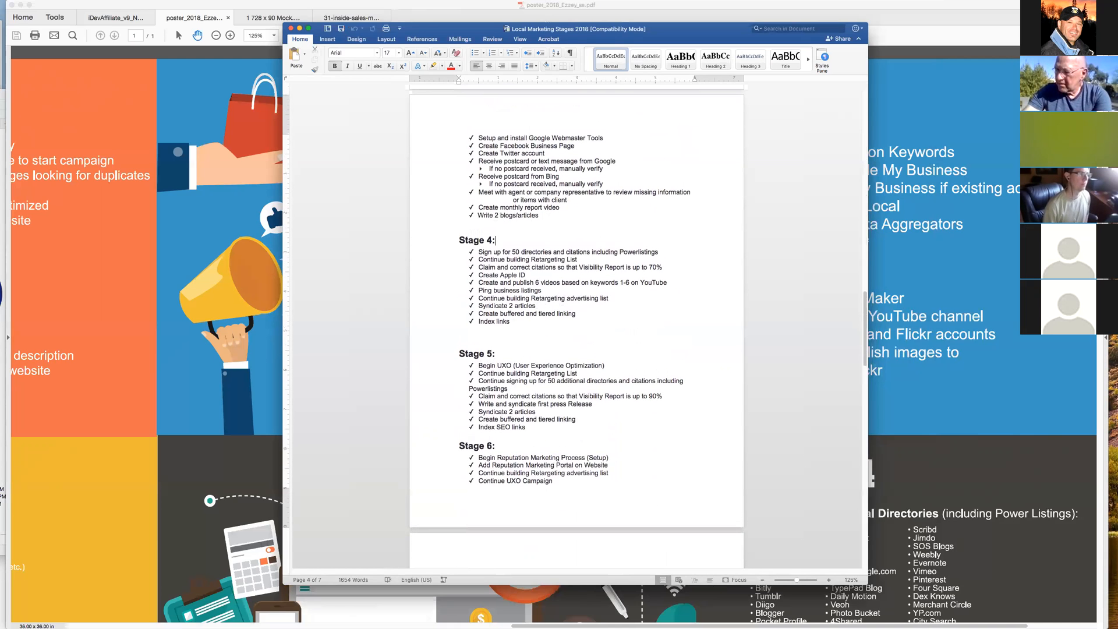
{"action": "scroll", "coordinate": [577, 326], "scroll_direction": "down", "scroll_amount": 2}
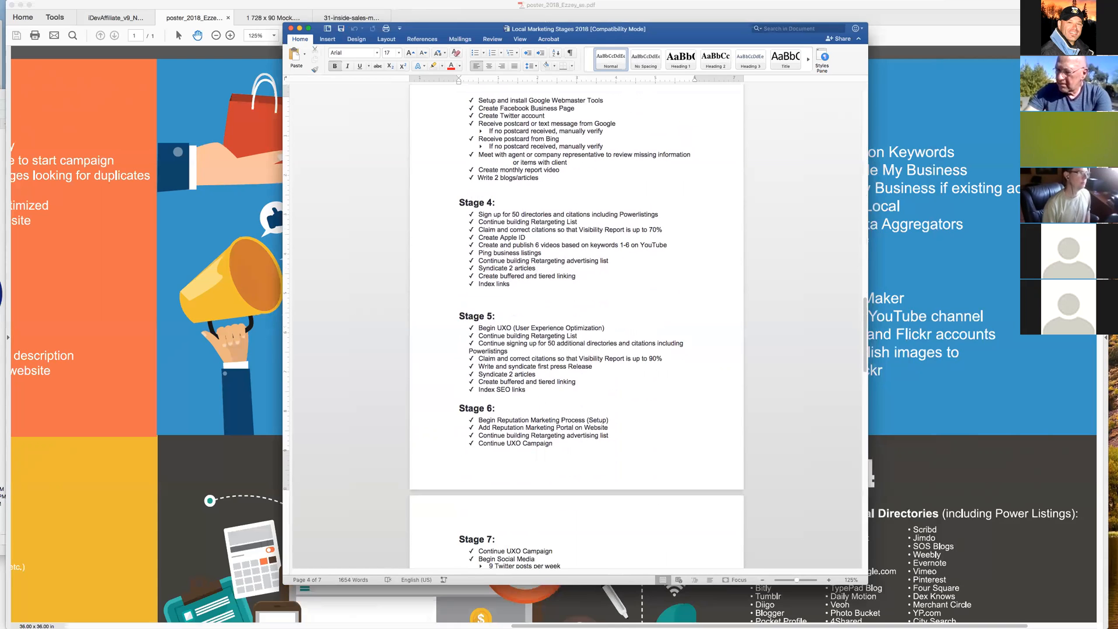
{"action": "scroll", "coordinate": [576, 326], "scroll_direction": "up", "scroll_amount": 2}
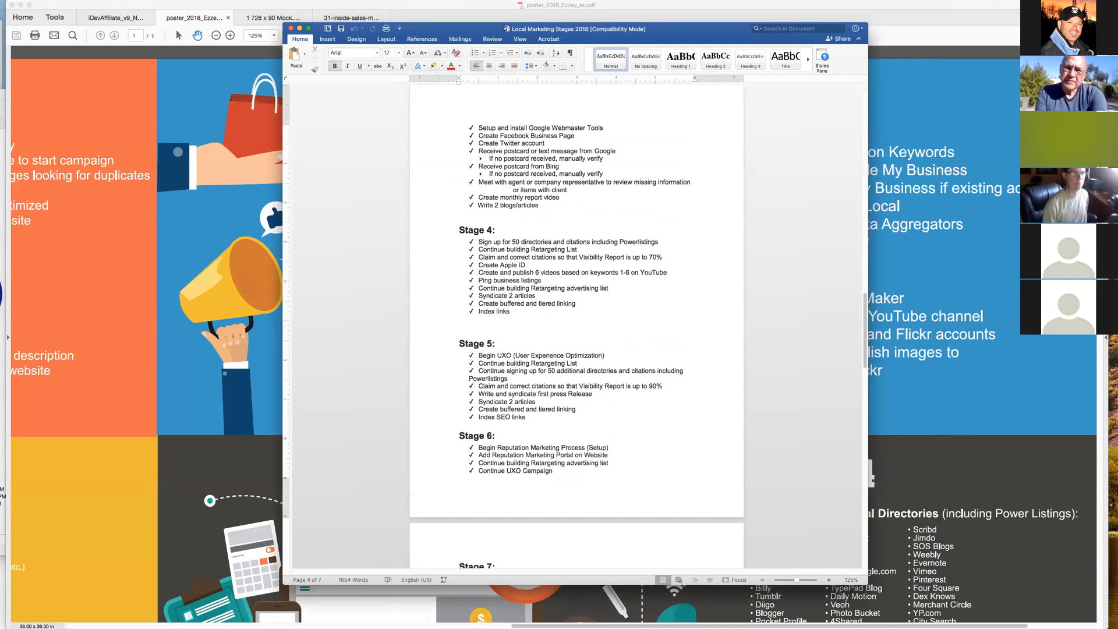
{"action": "scroll", "coordinate": [577, 326], "scroll_direction": "down", "scroll_amount": 5}
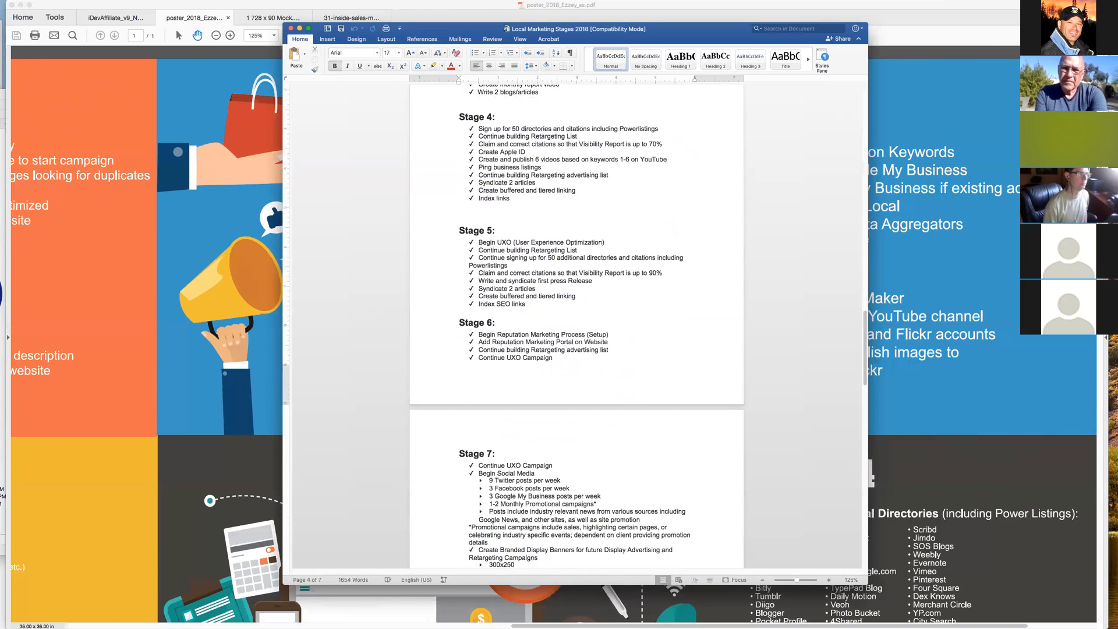
{"action": "scroll", "coordinate": [576, 326], "scroll_direction": "down", "scroll_amount": 9}
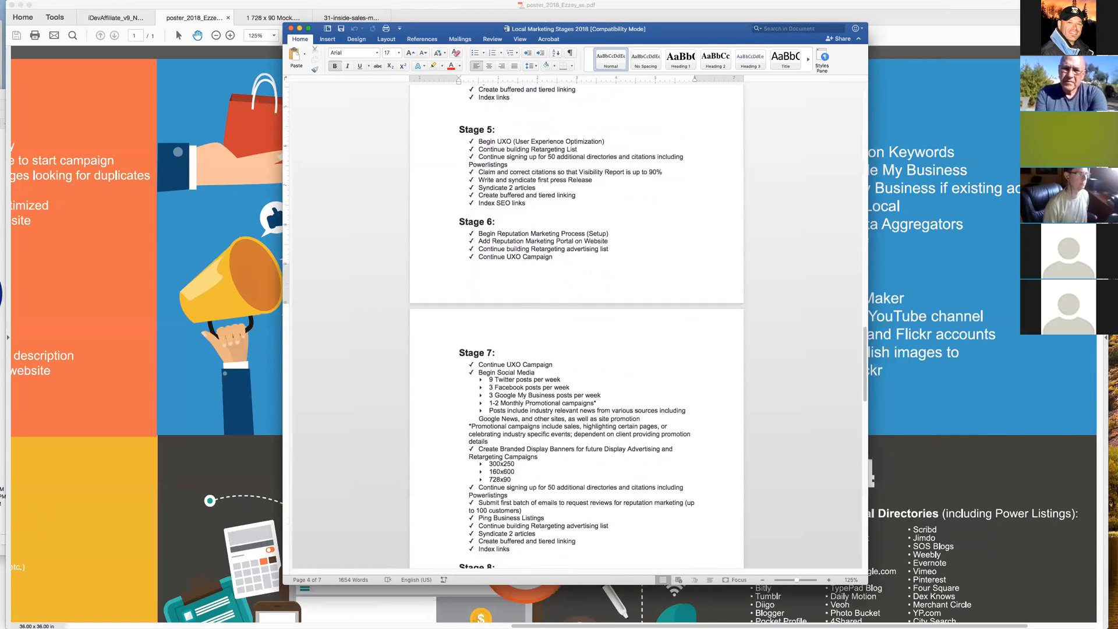
{"action": "scroll", "coordinate": [576, 326], "scroll_direction": "down", "scroll_amount": 20}
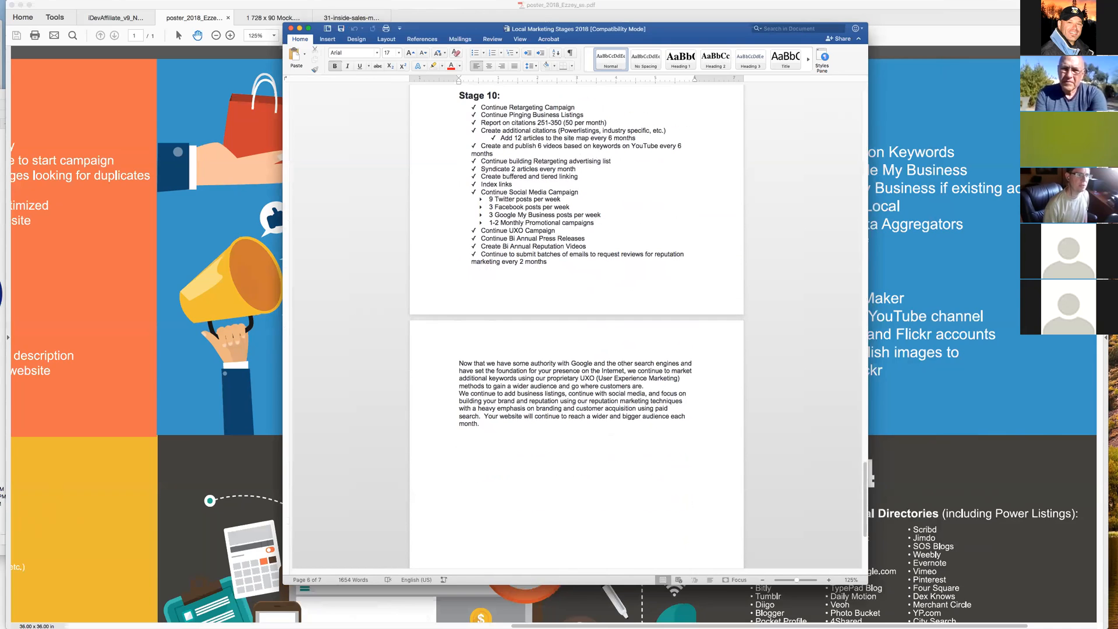
Select the baseline Visibility Report and Ranking Report items in the Stage 1 checklist to point them out, and clear the selection.
{"action": "scroll", "coordinate": [577, 326], "scroll_direction": "up", "scroll_amount": 20}
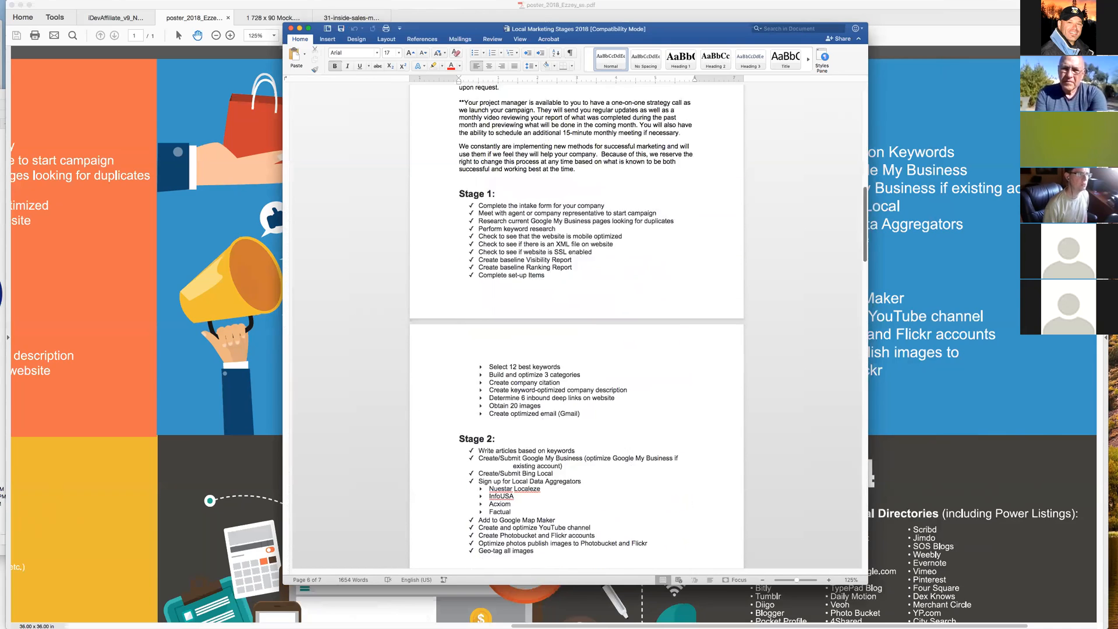
{"action": "scroll", "coordinate": [577, 326], "scroll_direction": "down", "scroll_amount": 10}
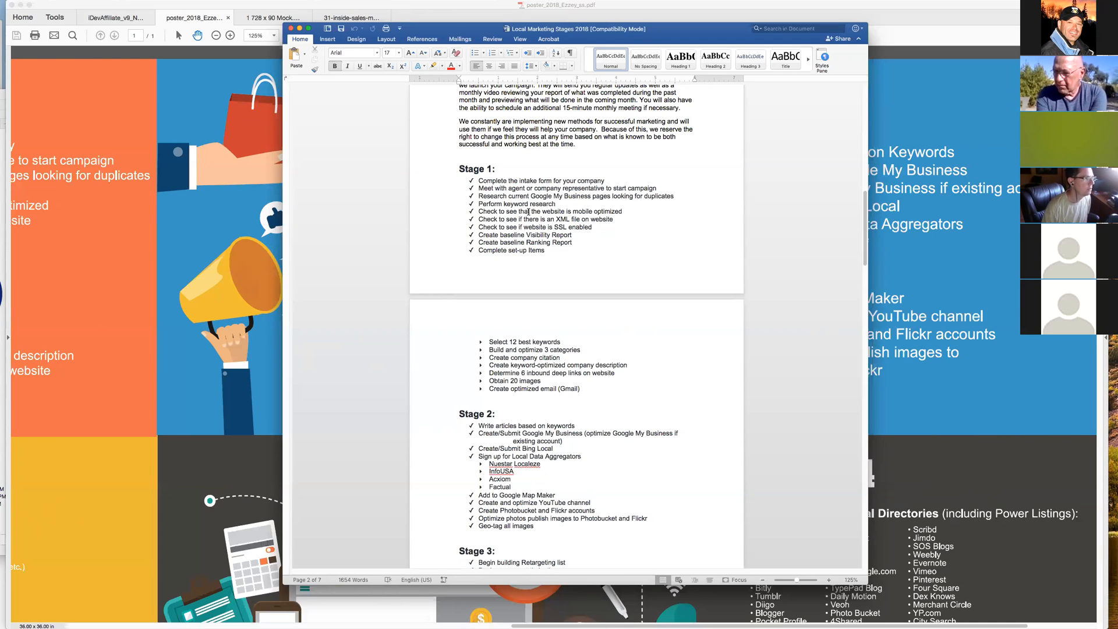
{"action": "left_click_drag", "start_coordinate": [574, 242], "coordinate": [477, 234]}
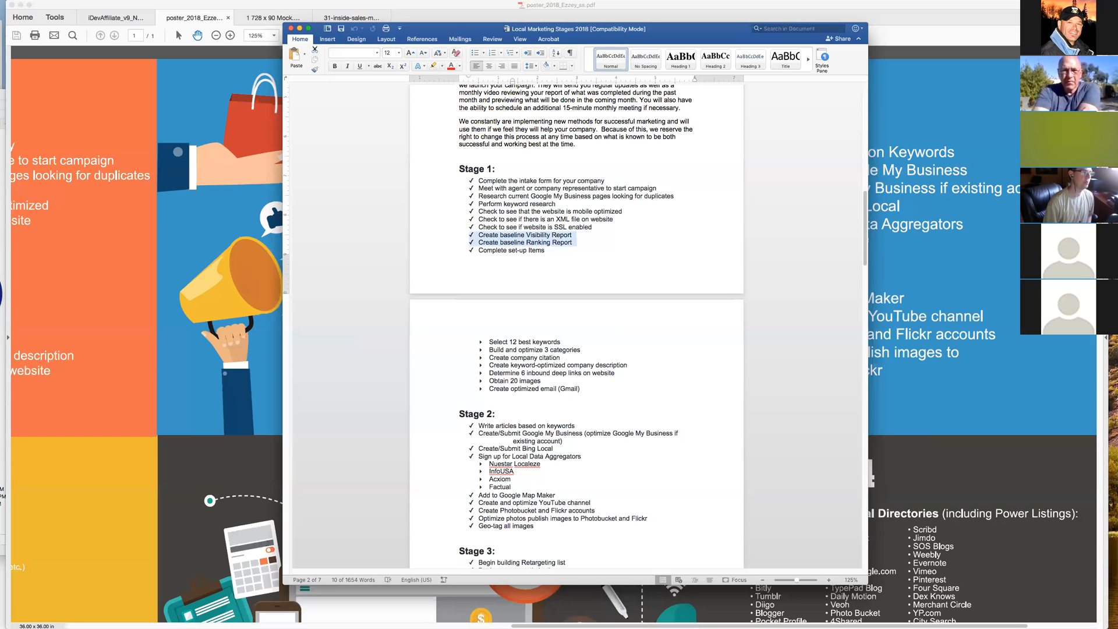
{"action": "left_click", "coordinate": [617, 247]}
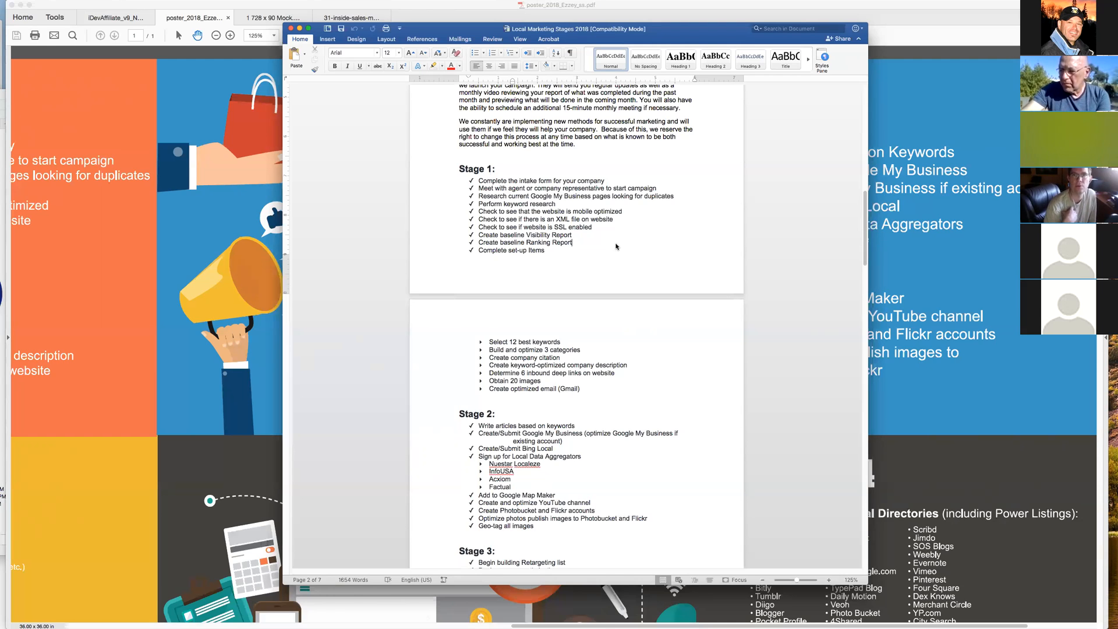
{"action": "right_click", "coordinate": [616, 243]}
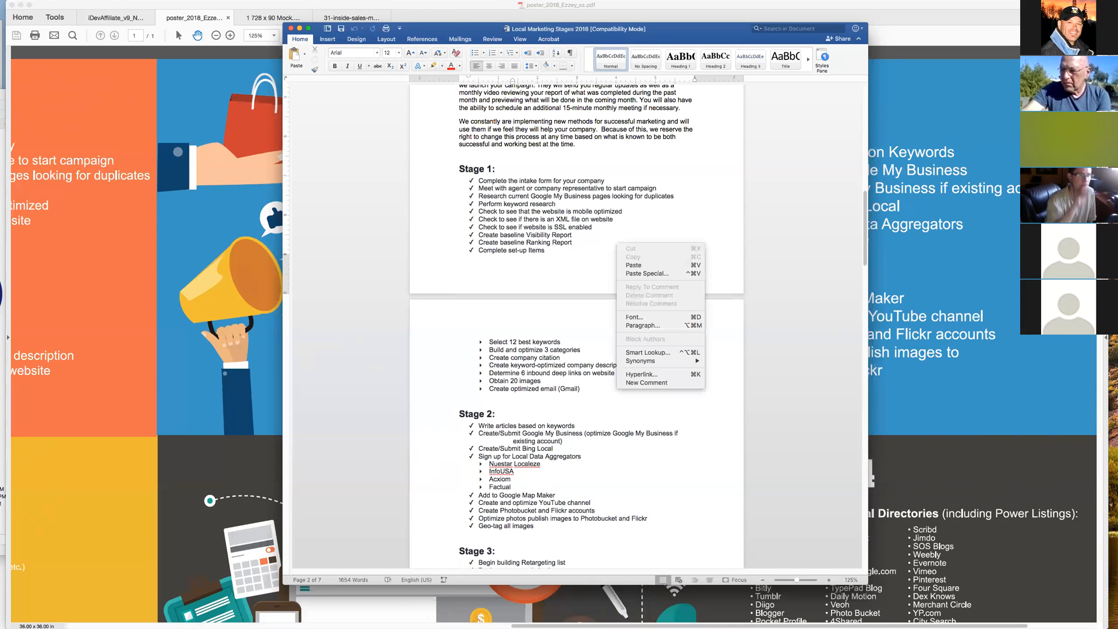
{"action": "key", "text": "Escape"}
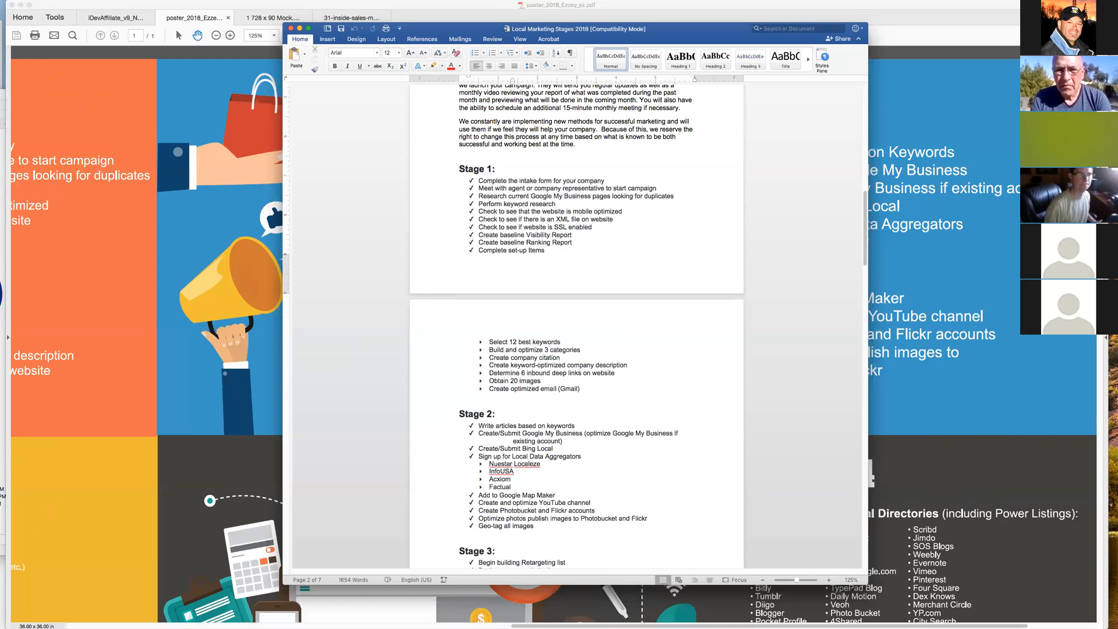
Find the "Extra SEO Linking may be needed" section and select its population lines and setup fee note.
{"action": "scroll", "coordinate": [577, 326], "scroll_direction": "down", "scroll_amount": 4}
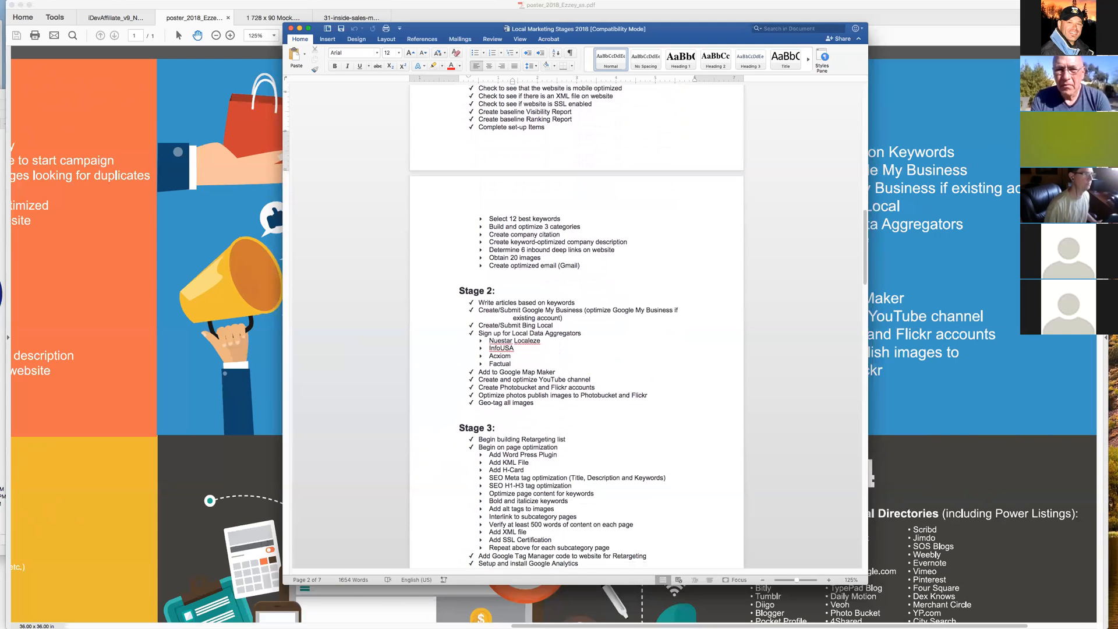
{"action": "scroll", "coordinate": [576, 326], "scroll_direction": "up", "scroll_amount": 20}
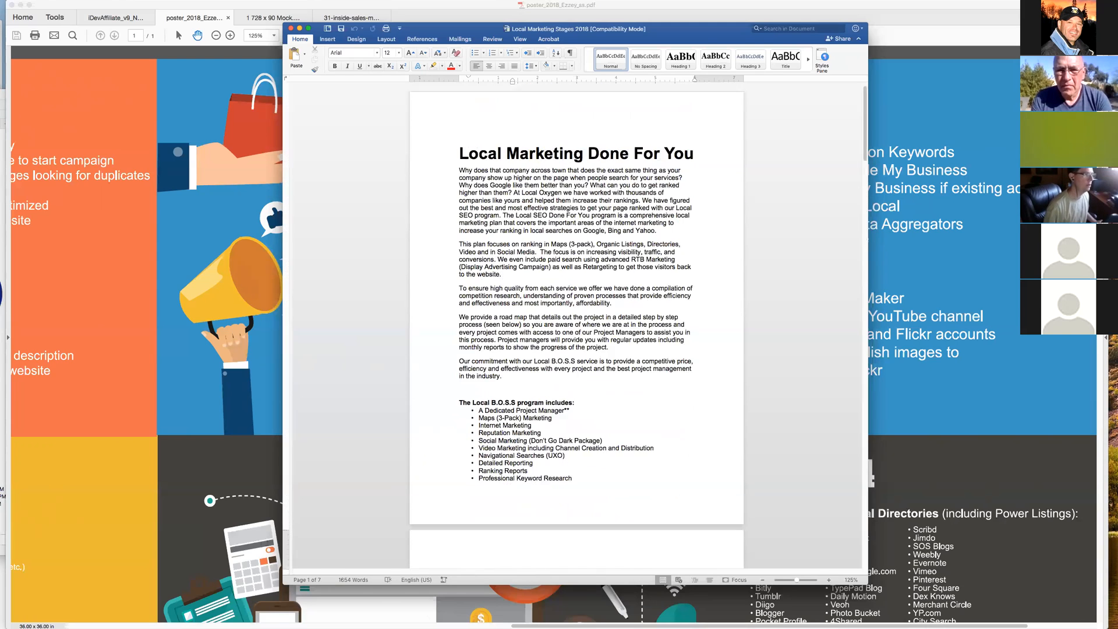
{"action": "scroll", "coordinate": [577, 326], "scroll_direction": "down", "scroll_amount": 10}
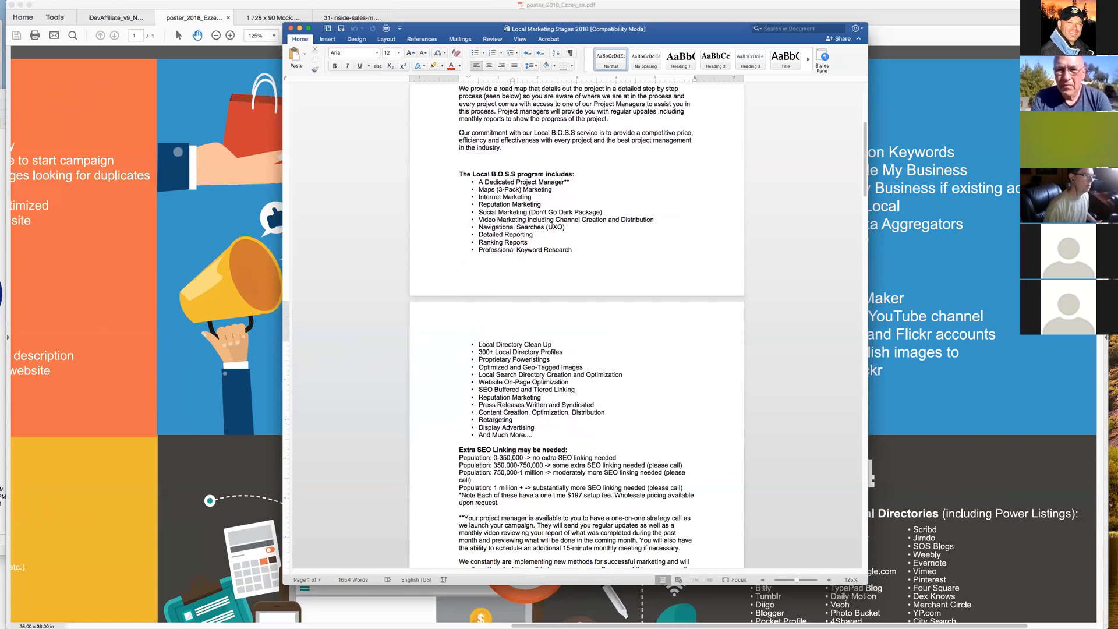
{"action": "left_click_drag", "start_coordinate": [459, 458], "coordinate": [501, 503]}
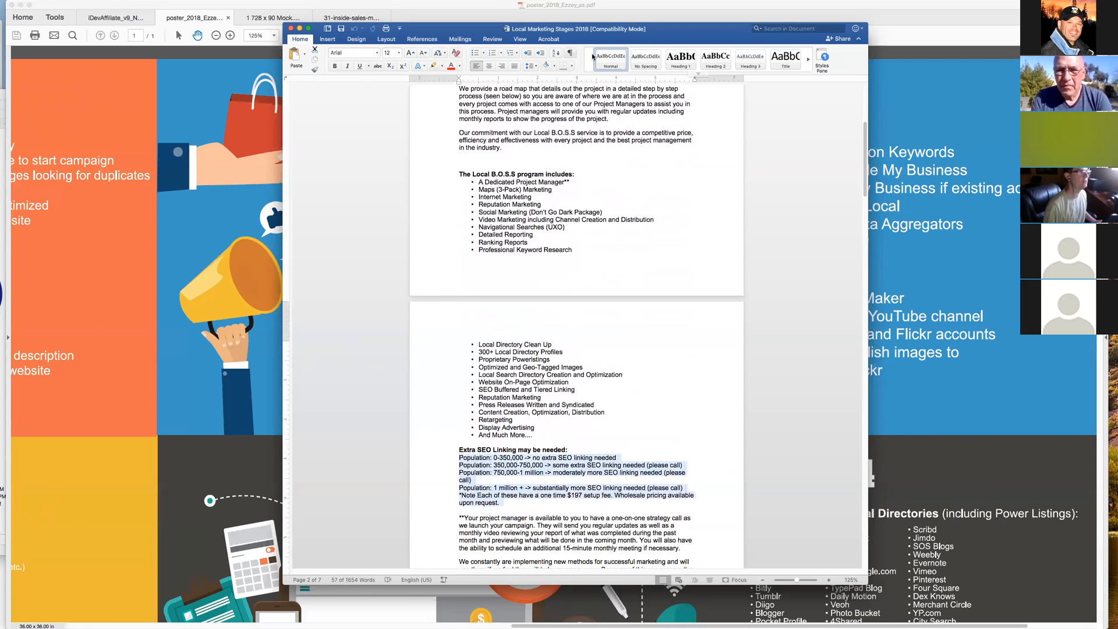
Reposition the document window over the poster and set the page zoom to 200%.
{"action": "left_click_drag", "start_coordinate": [597, 32], "coordinate": [517, 20]}
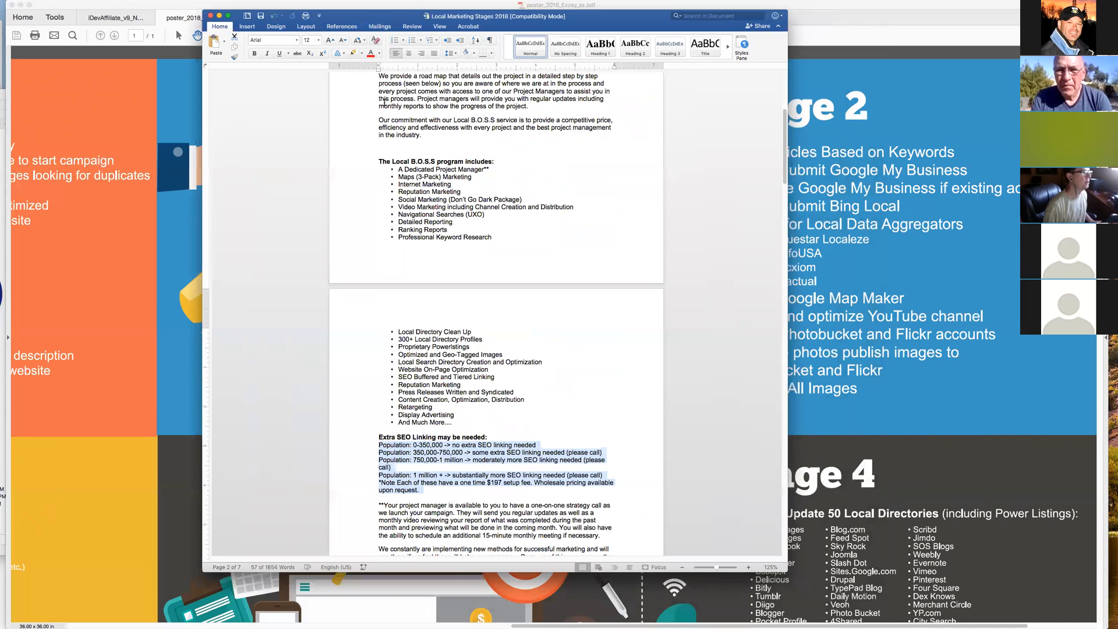
{"action": "left_click", "coordinate": [440, 26]}
{"action": "left_click", "coordinate": [367, 44]}
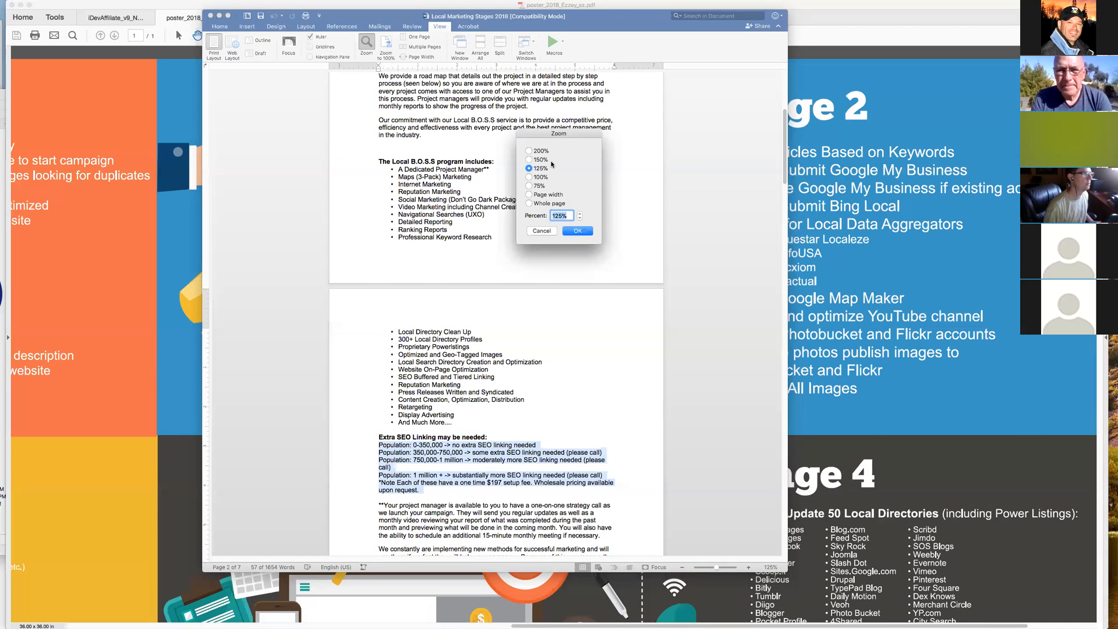
{"action": "left_click", "coordinate": [529, 151]}
{"action": "left_click", "coordinate": [578, 231]}
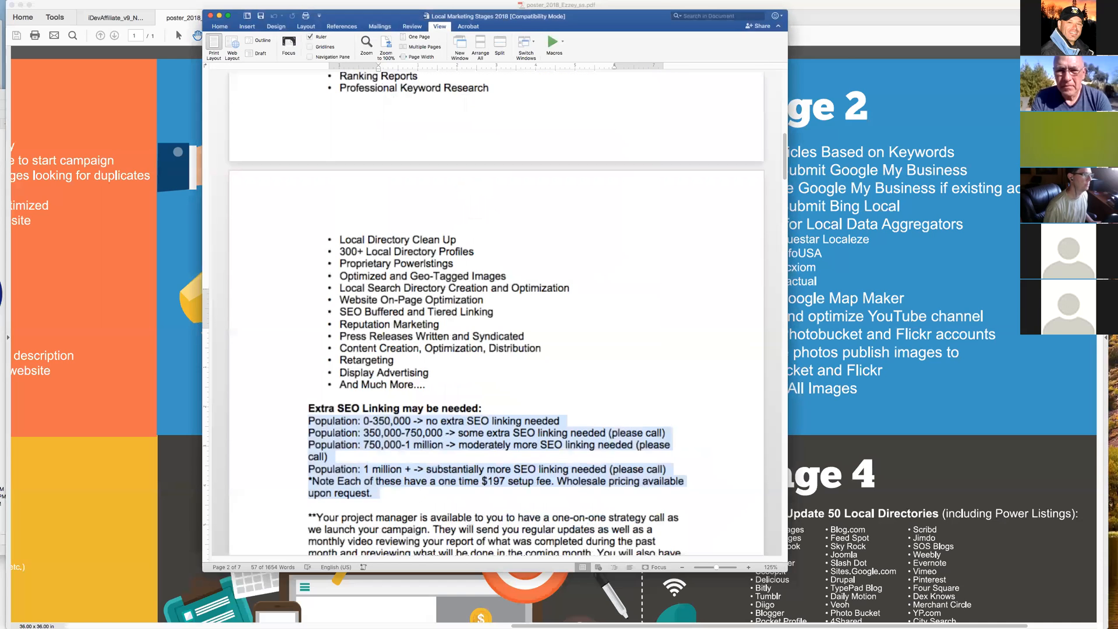
Highlight the population lines and the setup fee note under "Extra SEO Linking may be needed" in yellow.
{"action": "scroll", "coordinate": [343, 426], "scroll_direction": "down", "scroll_amount": 2}
{"action": "left_click", "coordinate": [343, 426]}
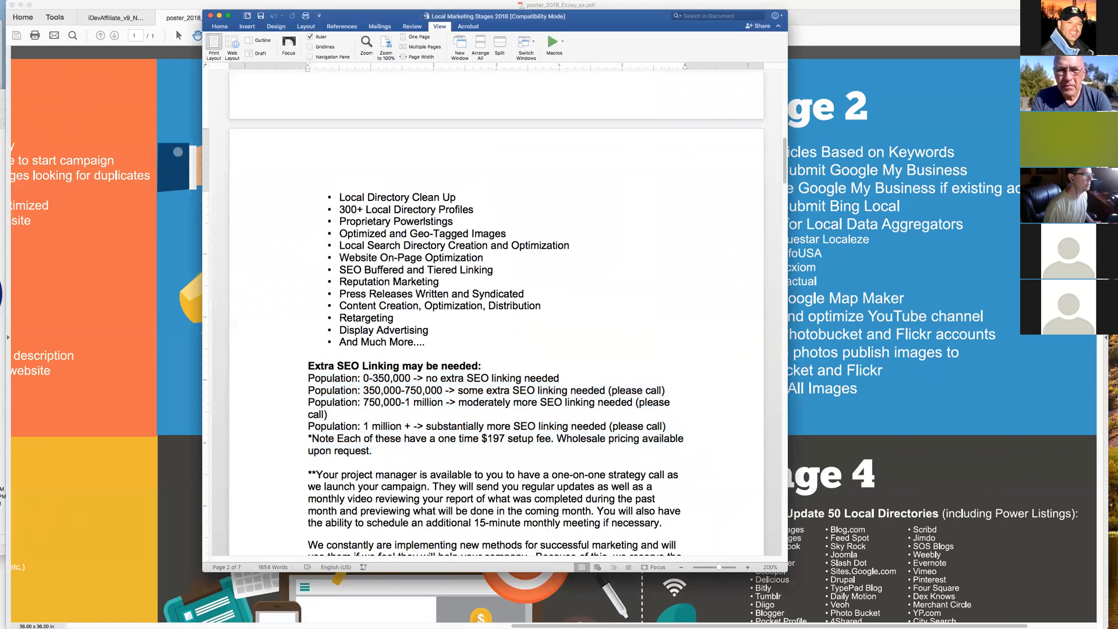
{"action": "left_click_drag", "start_coordinate": [308, 378], "coordinate": [379, 451]}
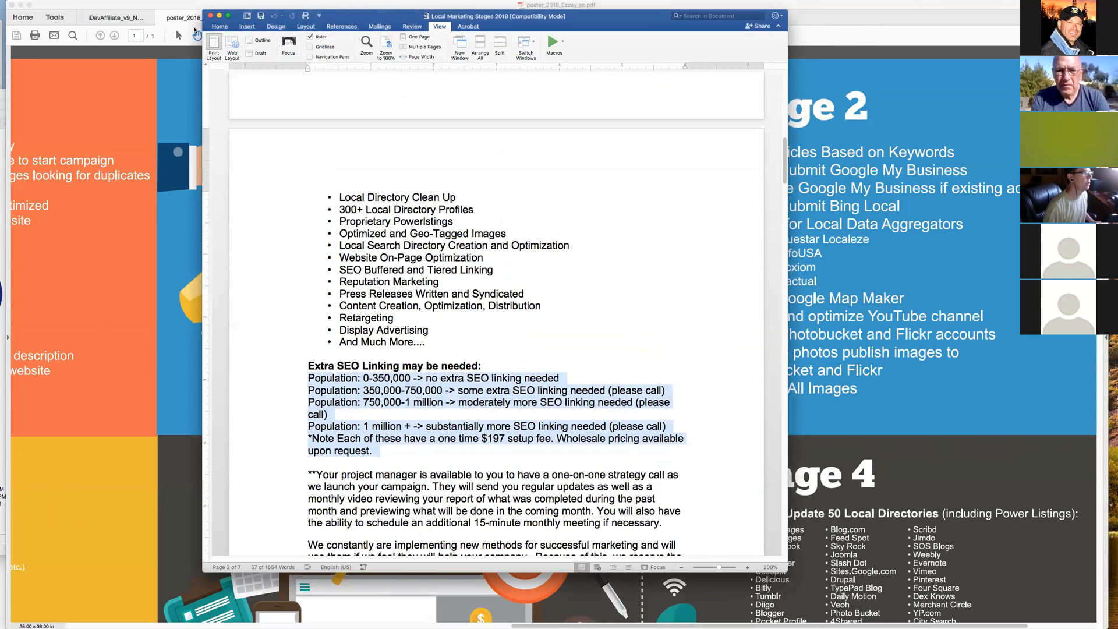
{"action": "left_click", "coordinate": [219, 27]}
{"action": "key", "text": "Right"}
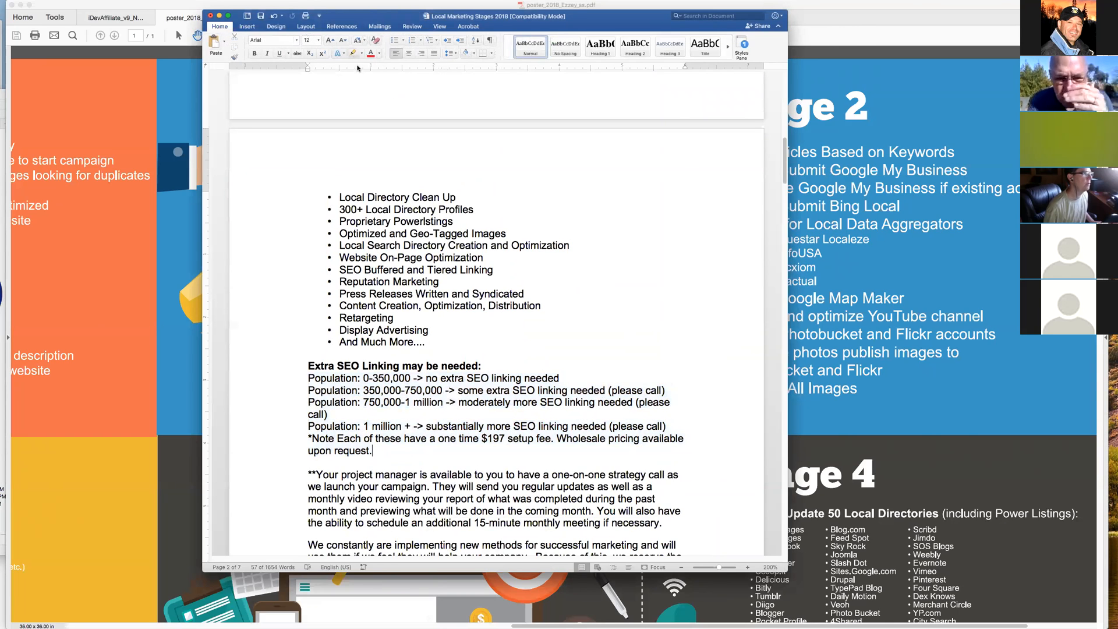
{"action": "left_click_drag", "start_coordinate": [376, 452], "coordinate": [309, 378]}
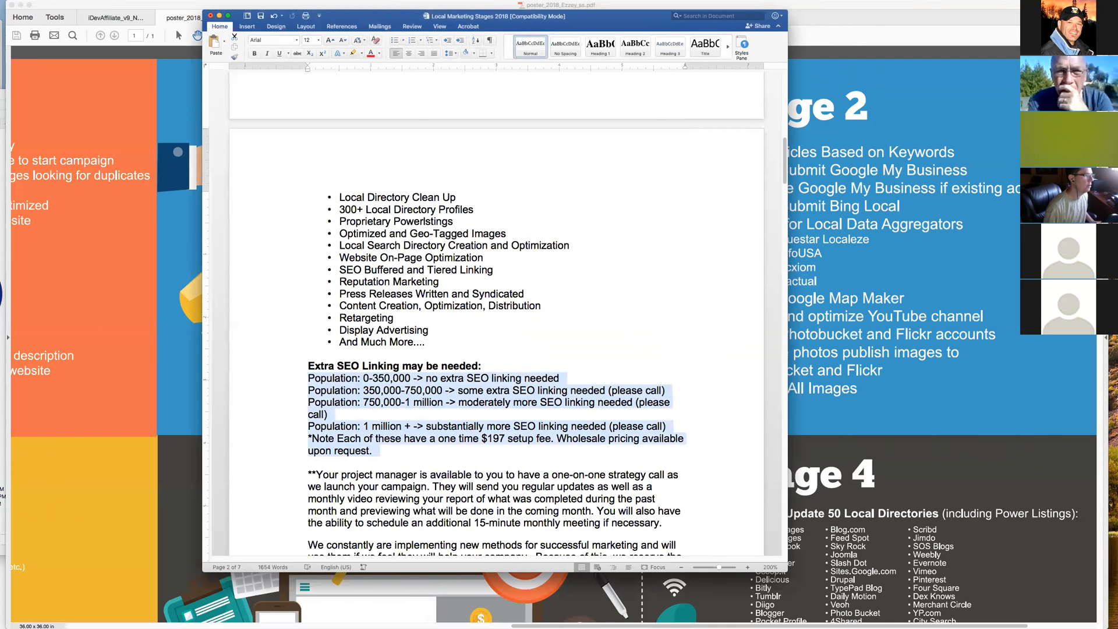
{"action": "left_click", "coordinate": [361, 54]}
{"action": "left_click", "coordinate": [356, 74]}
{"action": "left_click", "coordinate": [459, 402]}
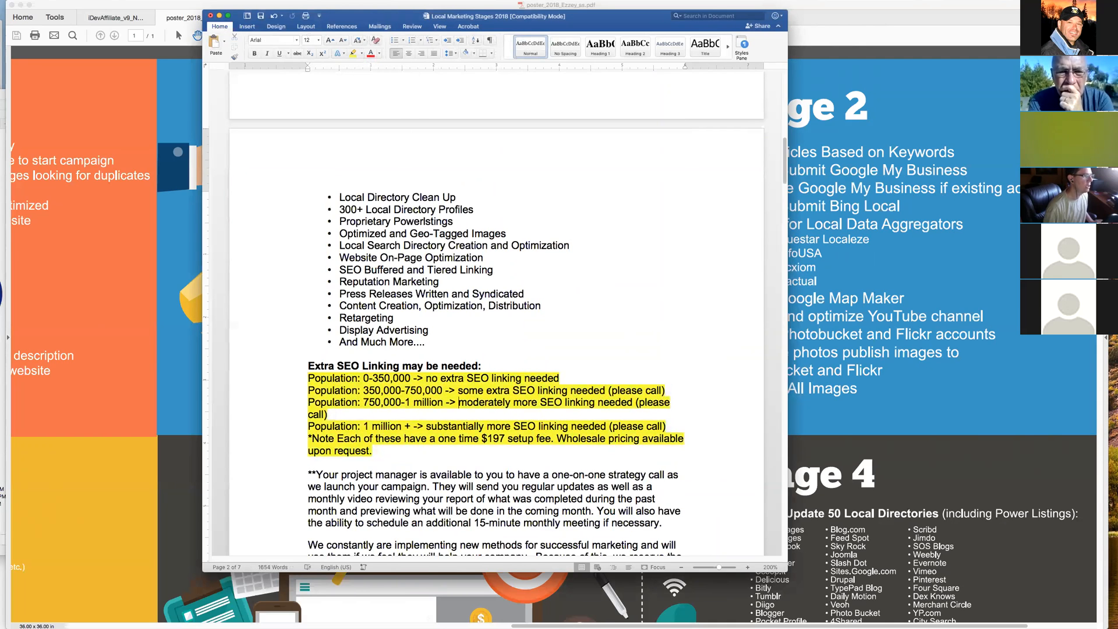
Point out the highlighted population ranges and the setup fee note by selecting them one after another, and clear the selection.
{"action": "left_click_drag", "start_coordinate": [412, 378], "coordinate": [364, 379]}
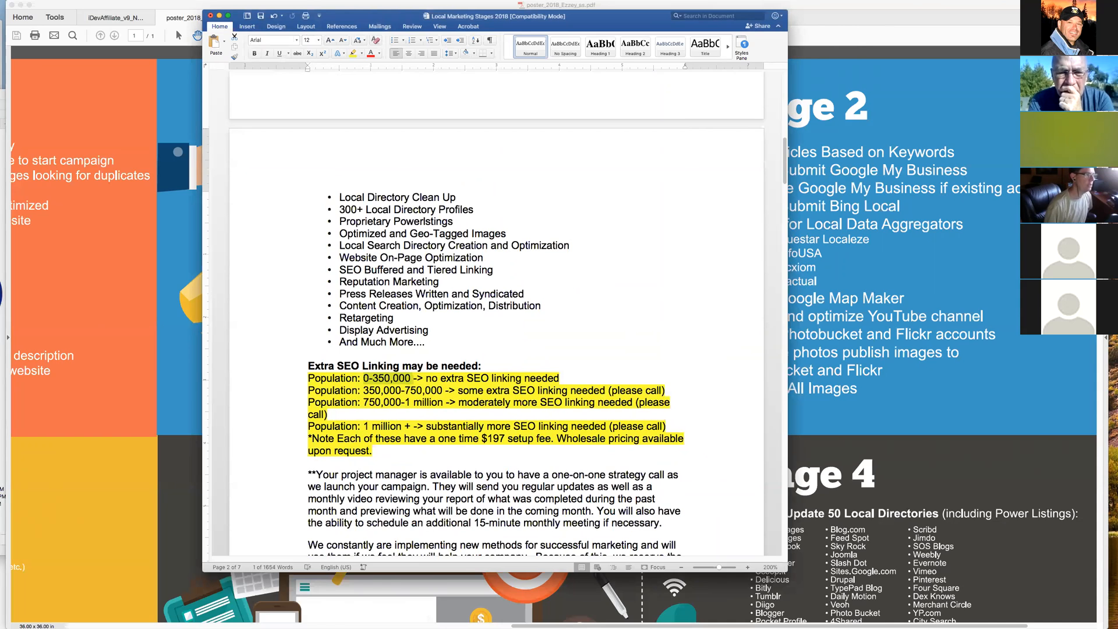
{"action": "left_click_drag", "start_coordinate": [444, 390], "coordinate": [363, 390]}
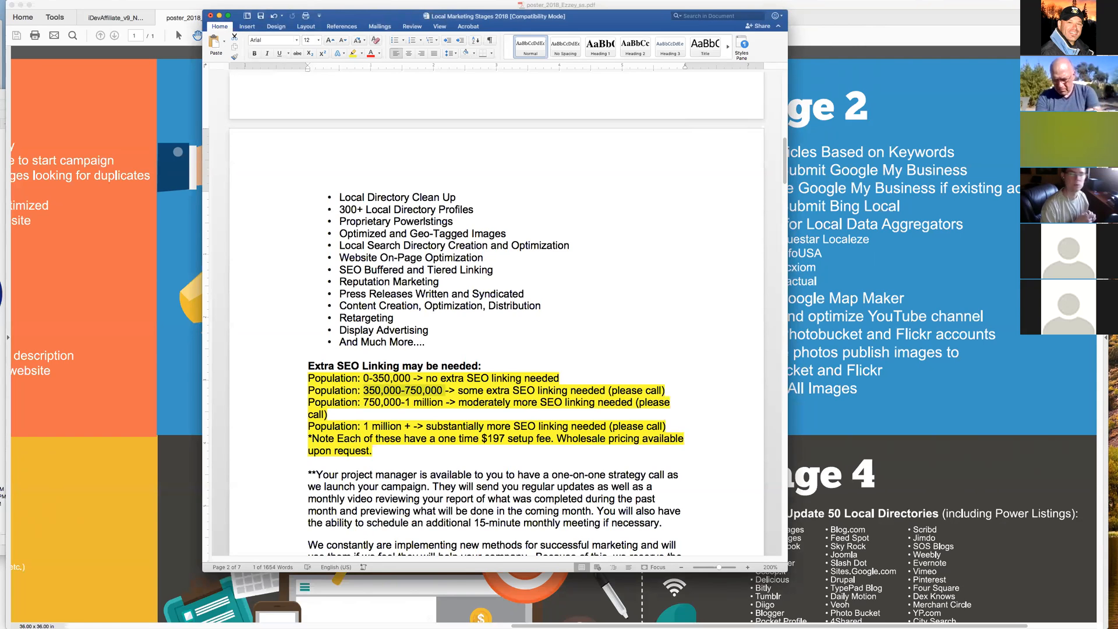
{"action": "left_click", "coordinate": [443, 391]}
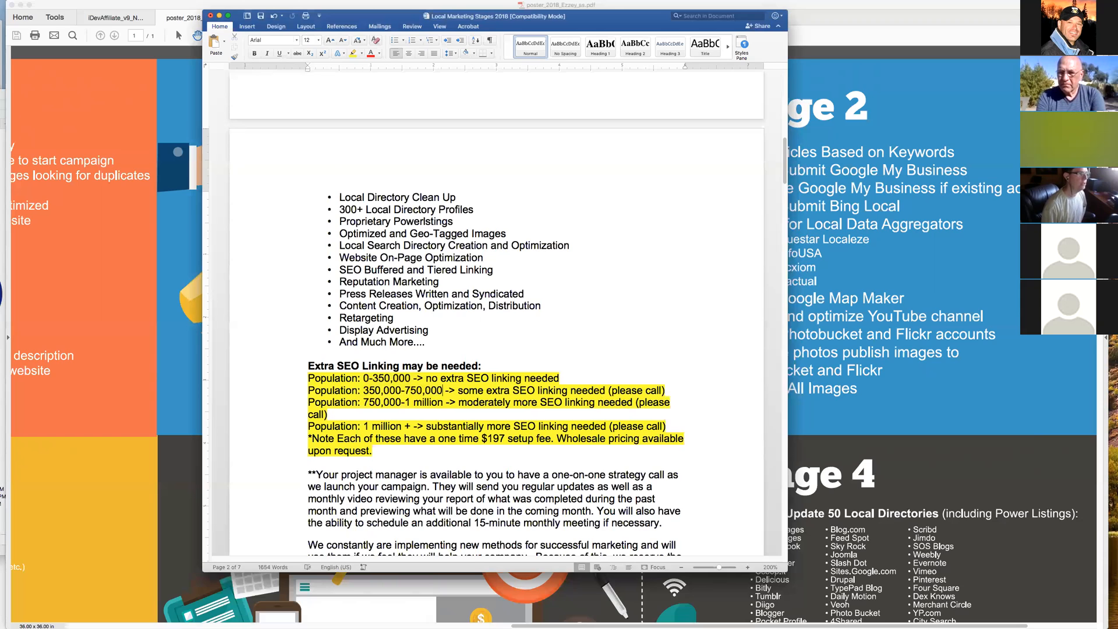
{"action": "left_click_drag", "start_coordinate": [364, 402], "coordinate": [444, 403]}
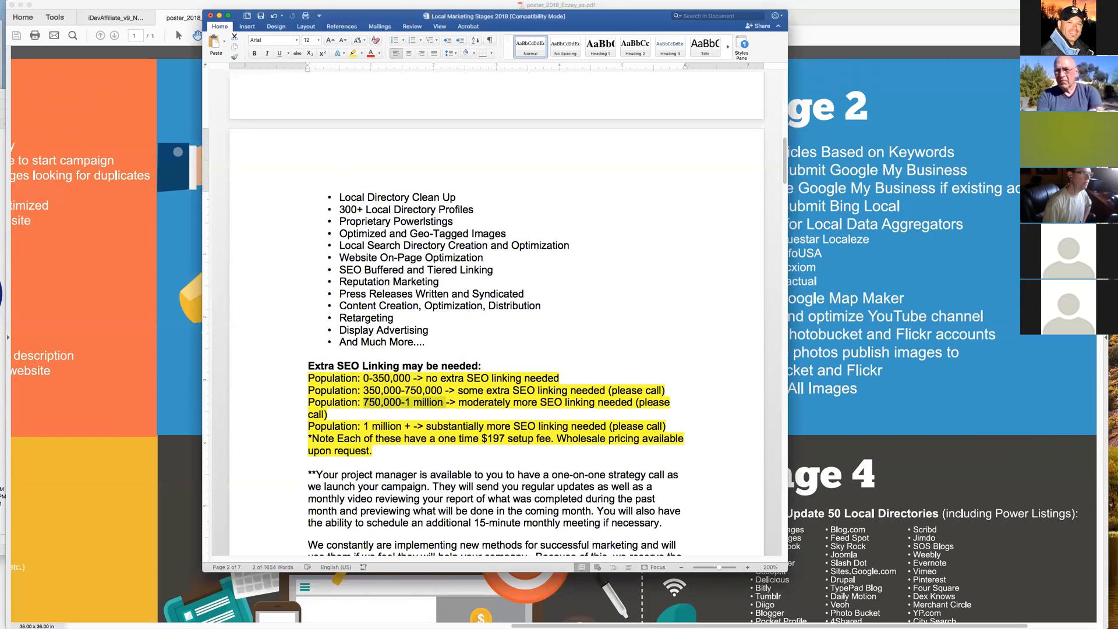
{"action": "left_click", "coordinate": [411, 426]}
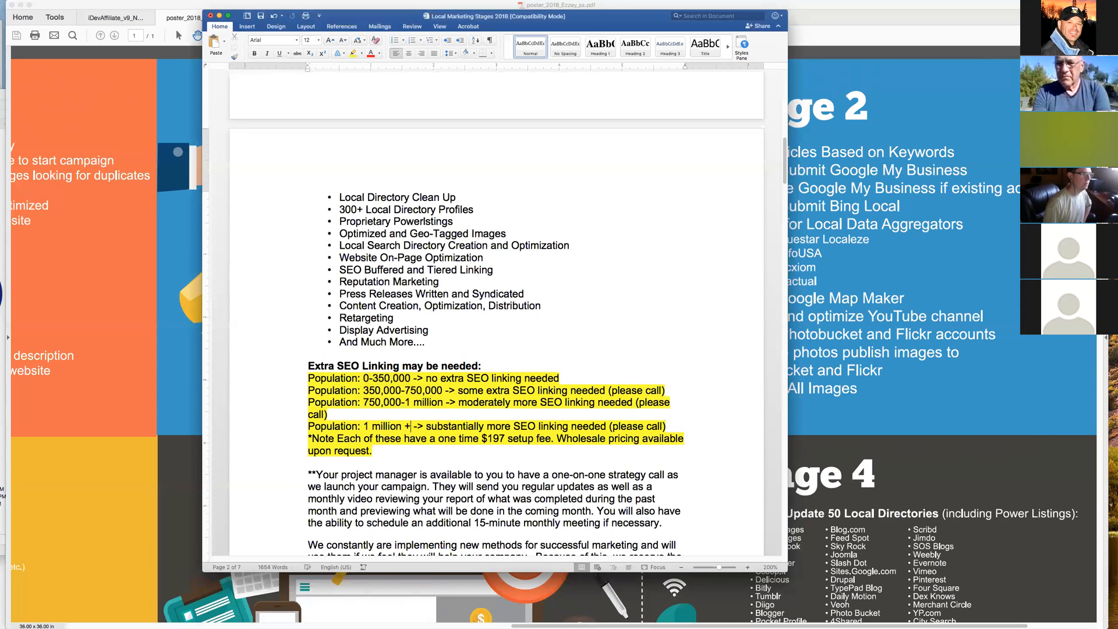
{"action": "double_click", "coordinate": [496, 438]}
{"action": "left_click_drag", "start_coordinate": [376, 452], "coordinate": [307, 378]}
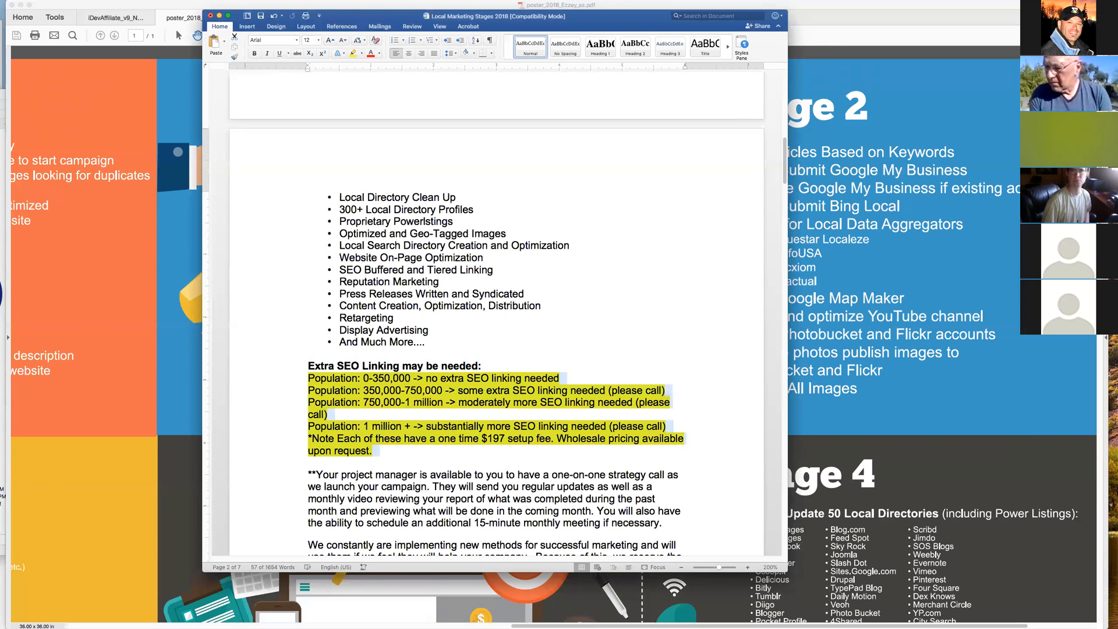
{"action": "left_click", "coordinate": [374, 451]}
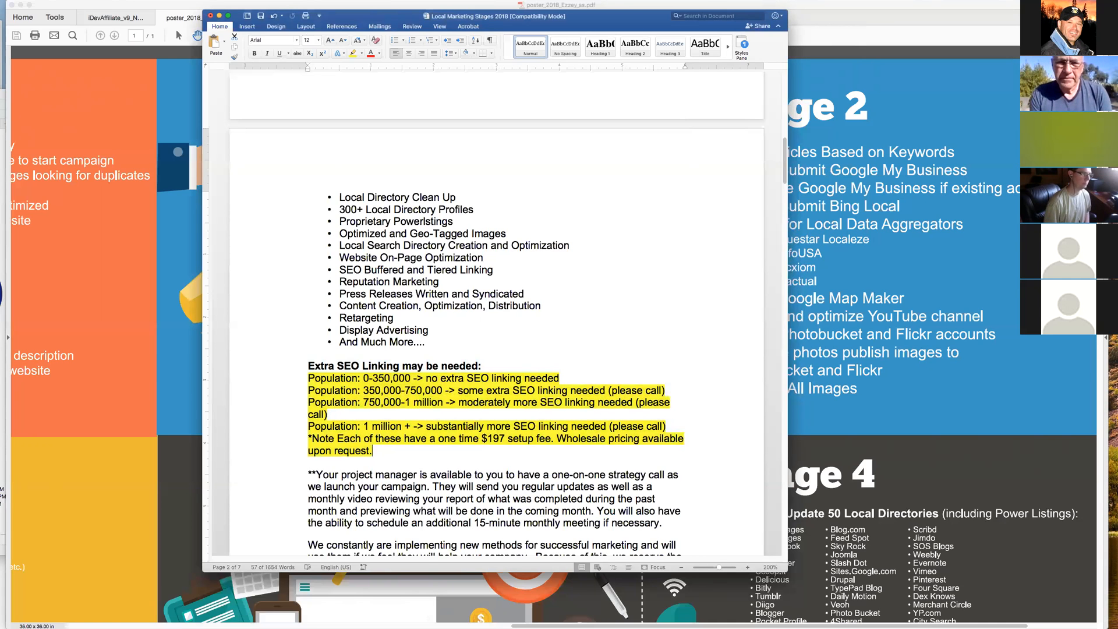
Select the Navigational Searches, Social Marketing and Video Marketing items in the program inclusions to point them out, and switch away from the document.
{"action": "scroll", "coordinate": [497, 314], "scroll_direction": "down", "scroll_amount": 5}
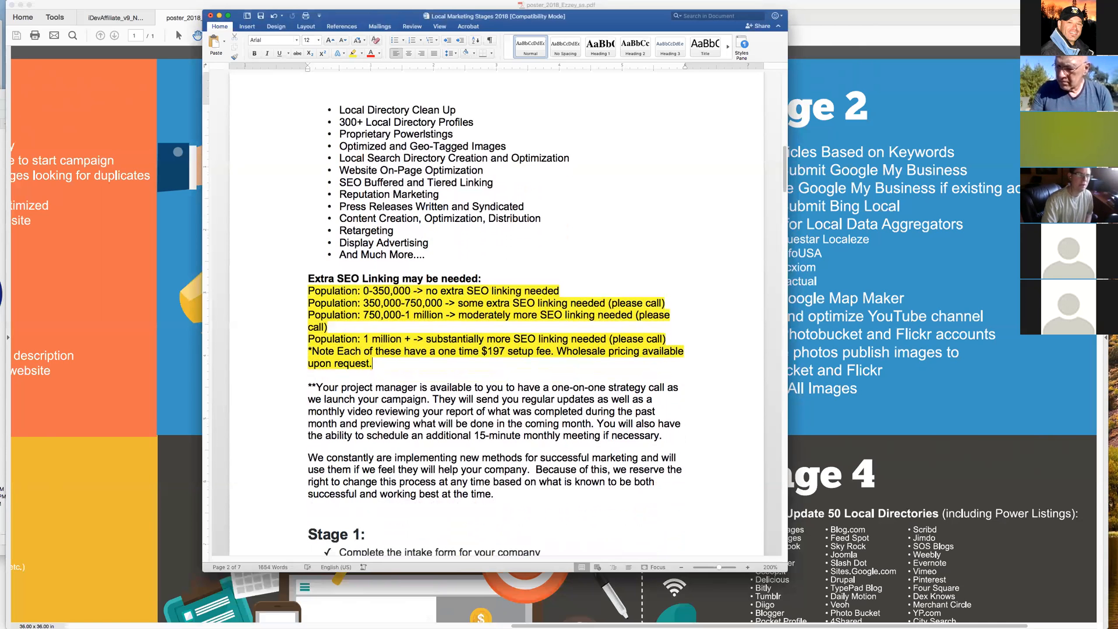
{"action": "scroll", "coordinate": [460, 313], "scroll_direction": "up", "scroll_amount": 10}
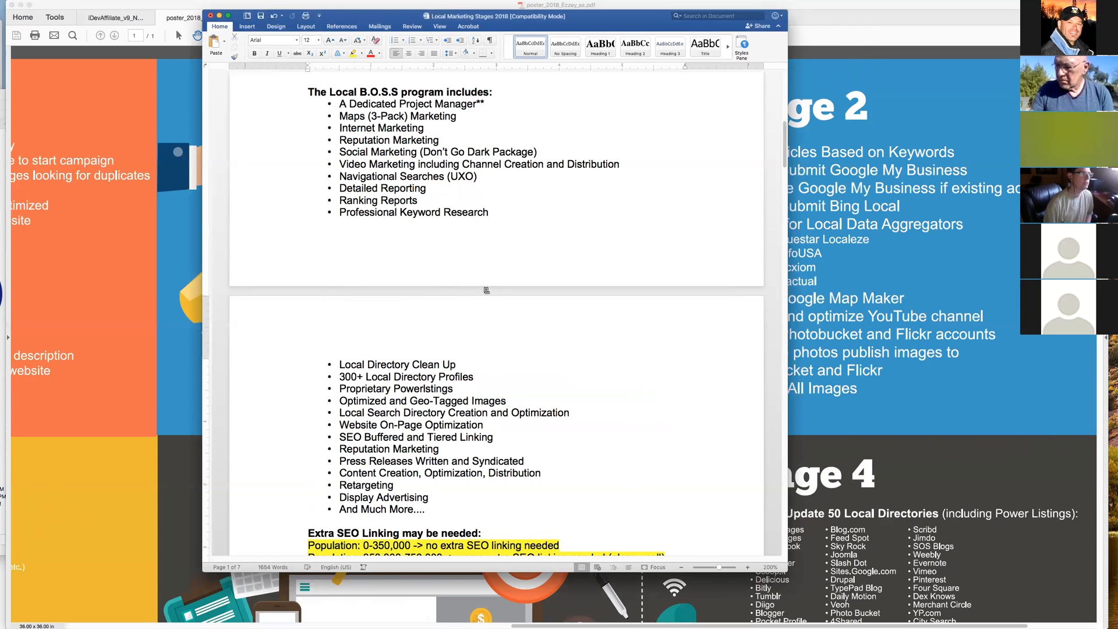
{"action": "left_click_drag", "start_coordinate": [430, 176], "coordinate": [385, 175]}
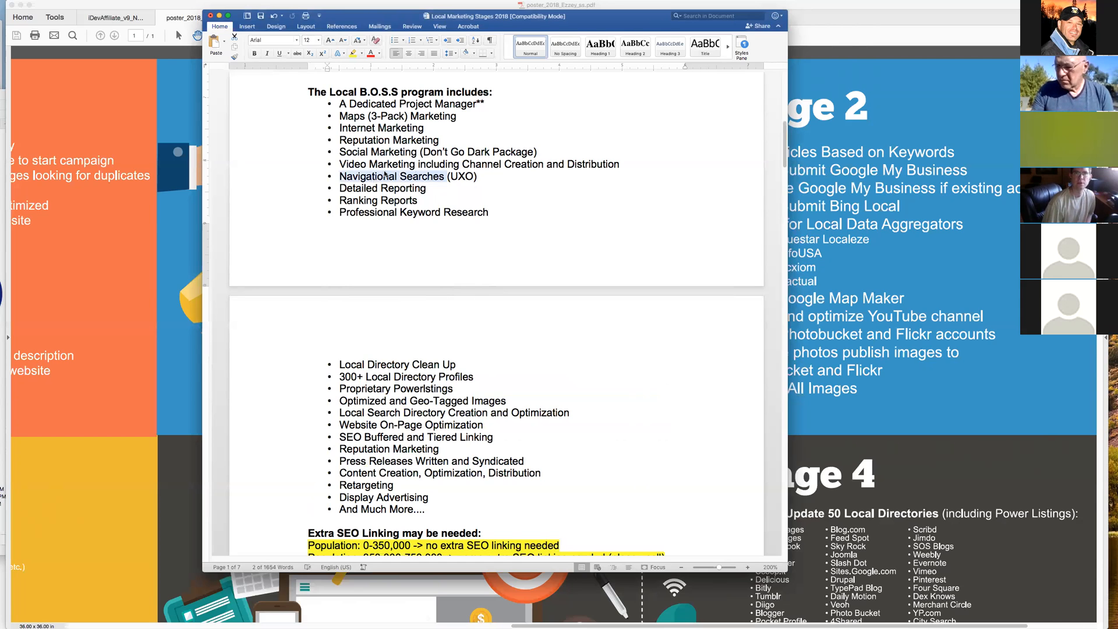
{"action": "left_click_drag", "start_coordinate": [418, 152], "coordinate": [363, 150]}
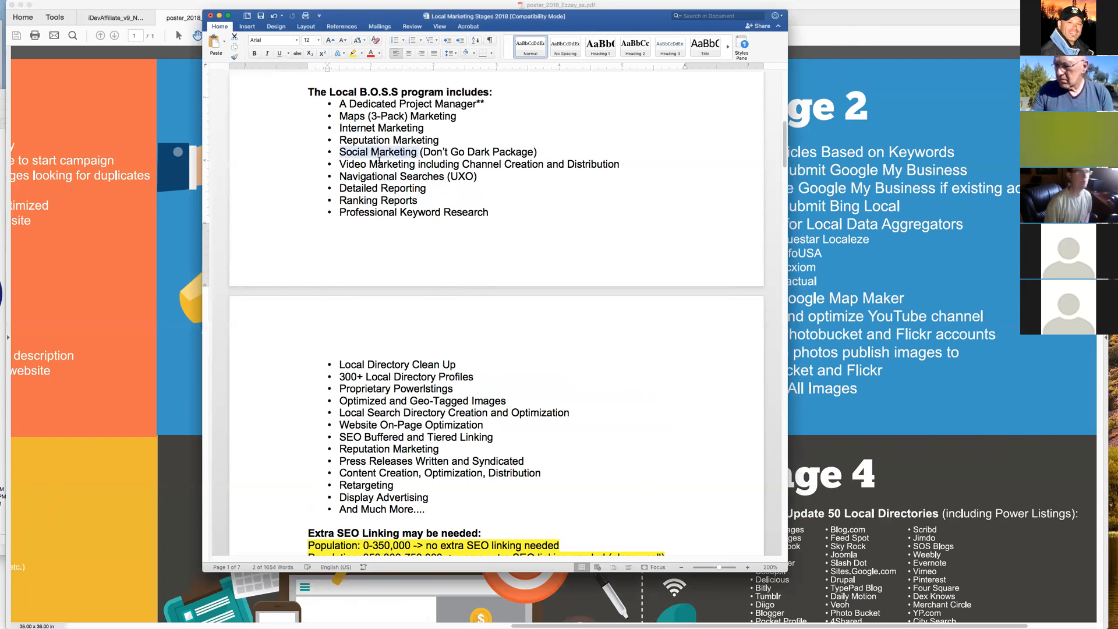
{"action": "left_click_drag", "start_coordinate": [340, 165], "coordinate": [428, 165]}
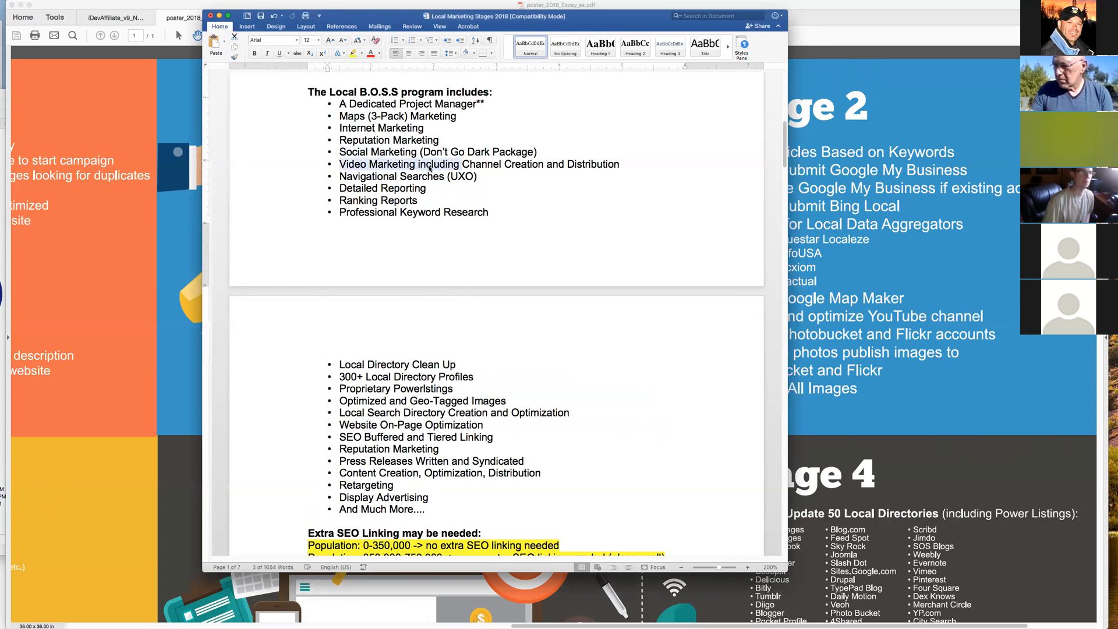
{"action": "scroll", "coordinate": [483, 314], "scroll_direction": "down", "scroll_amount": 1}
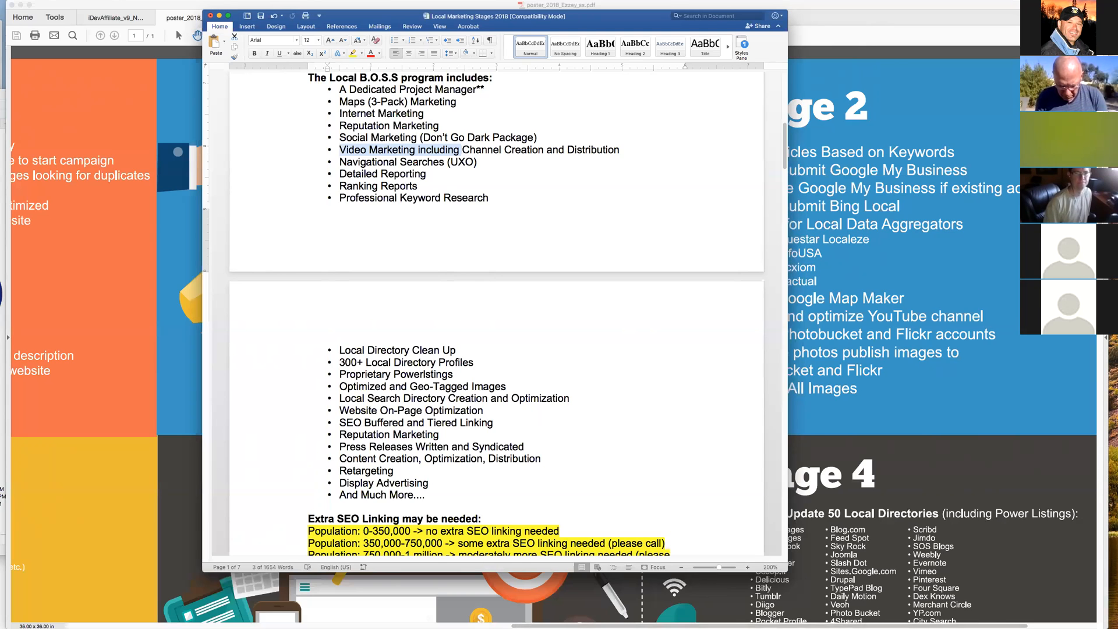
{"action": "key", "text": "super+Tab"}
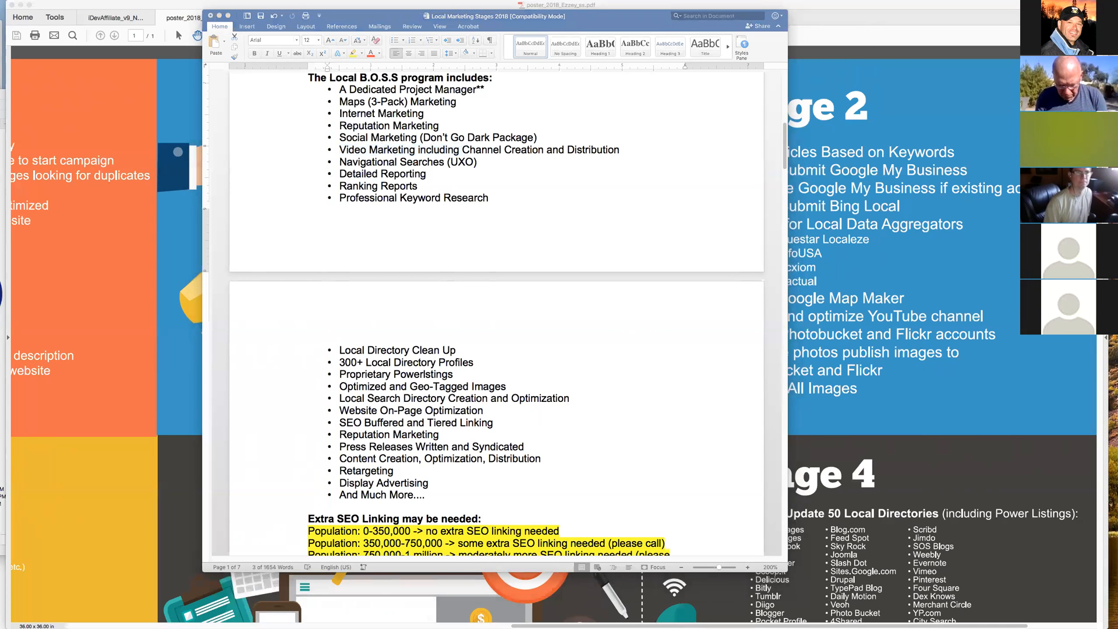